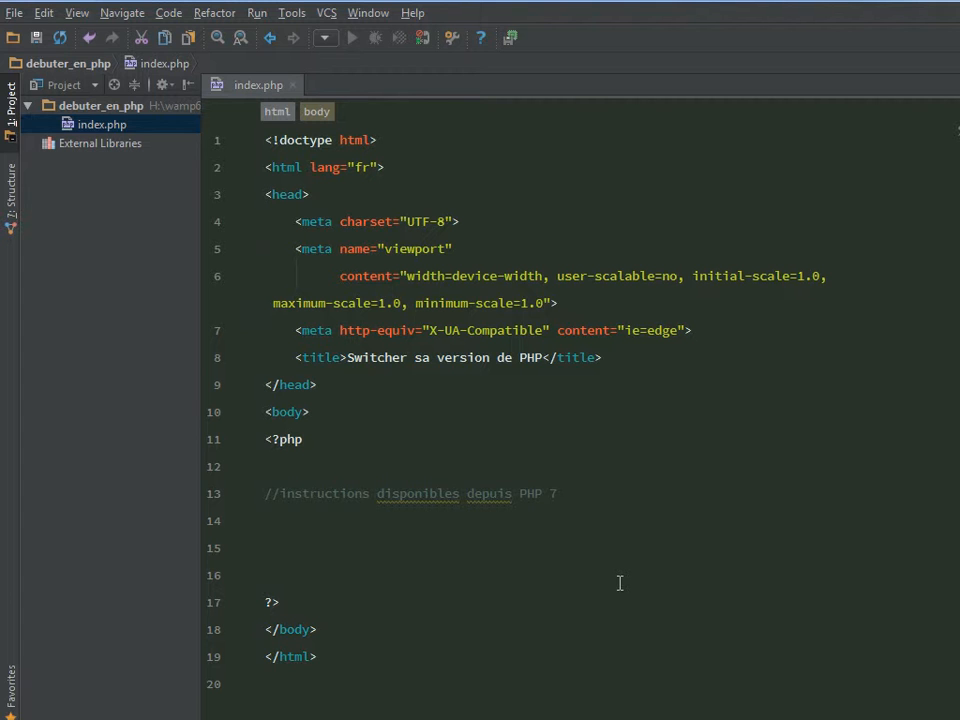
# Add the line var_dump(5<=>6); below the PHP 7 comment in index.php and save the file.
pyautogui.click(617, 536)
pyautogui.write('var_dump();')
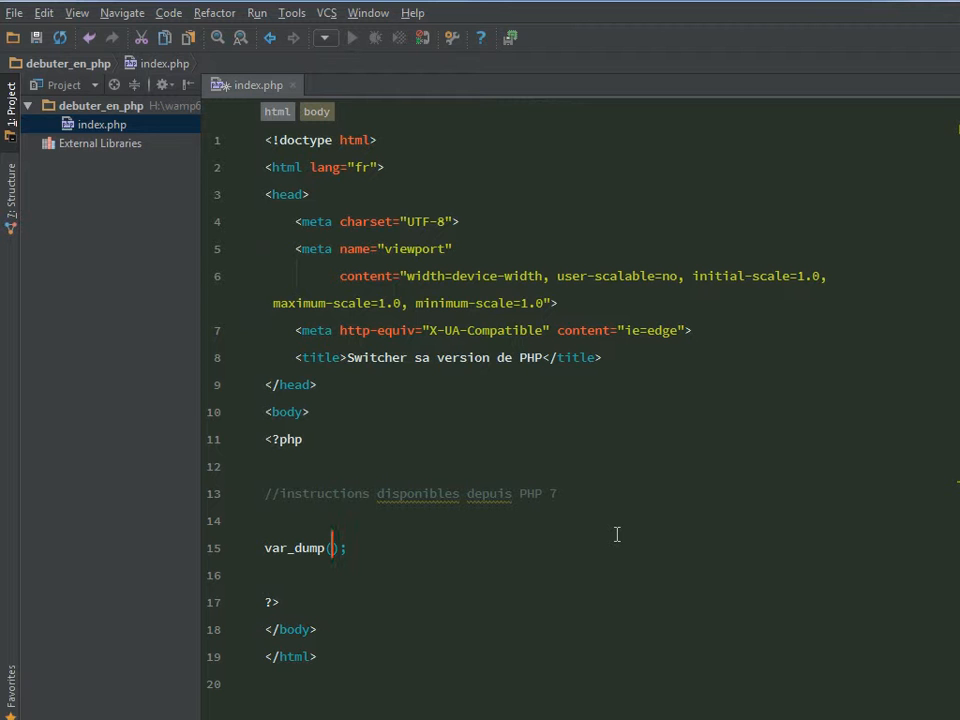
pyautogui.write('5<=>')
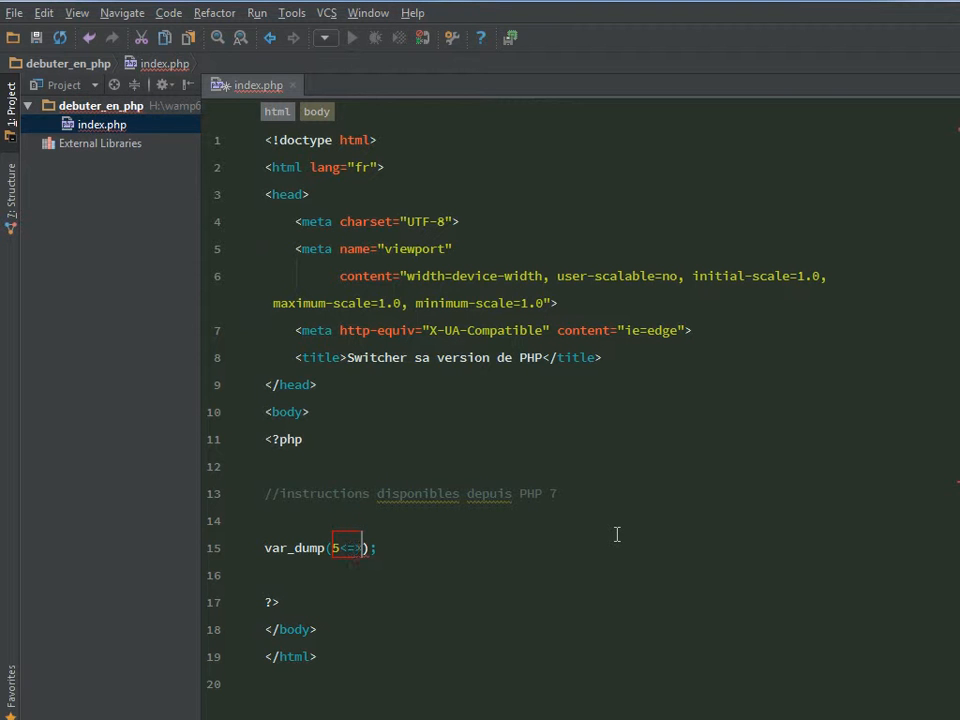
pyautogui.write('6')
pyautogui.hotkey('ctrl', 's')
# Switch to Chrome, reload localhost/debuter_en_php and examine the output for the spaceship expression.
pyautogui.hotkey('alt', 'Tab')
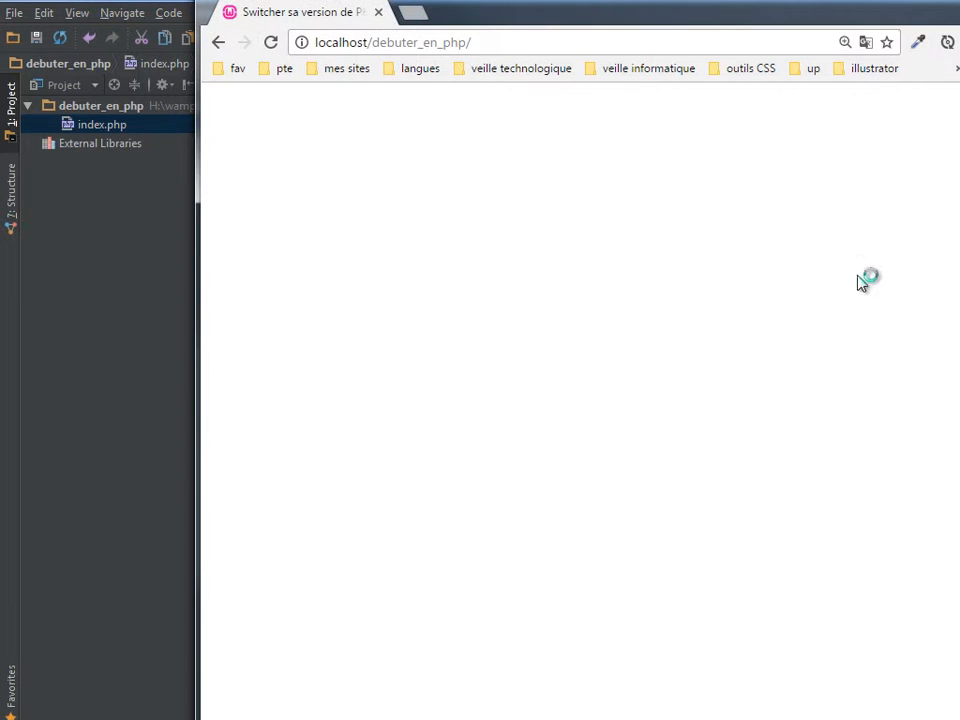
pyautogui.click(271, 43)
pyautogui.moveTo(306, 146); pyautogui.dragTo(630, 146)
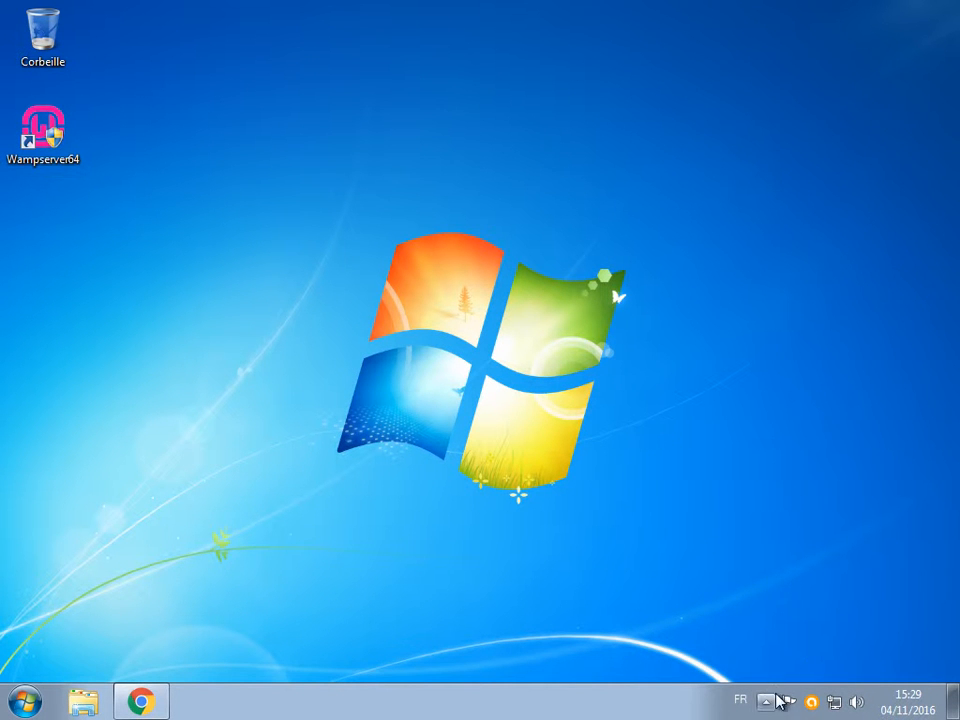
# Switch the PHP version in WampServer to 7.0.10.
pyautogui.click(765, 702)
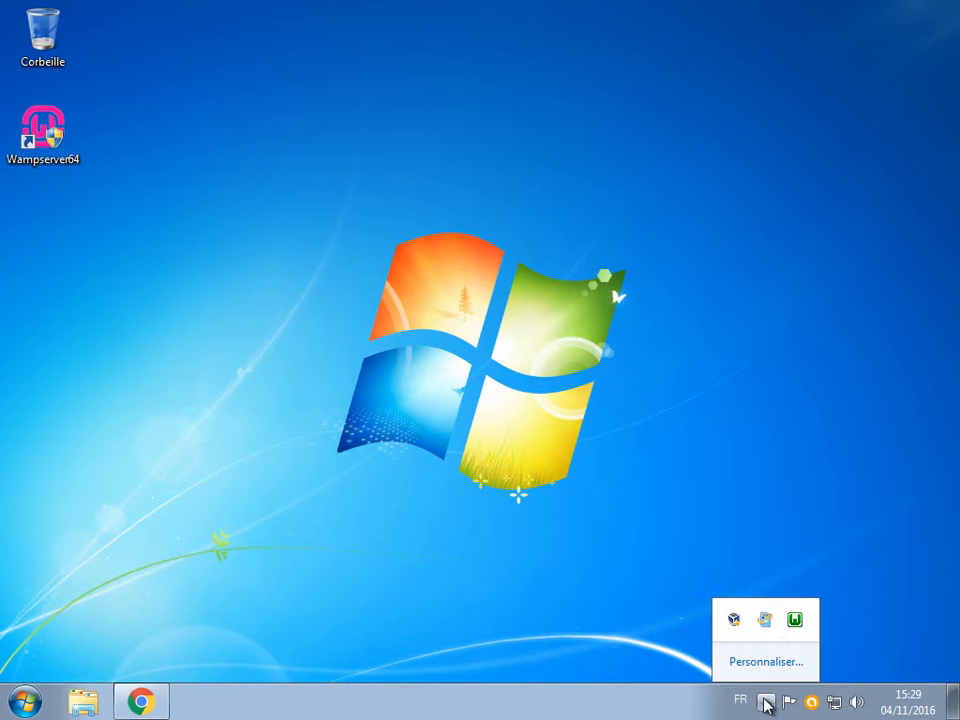
pyautogui.click(795, 621)
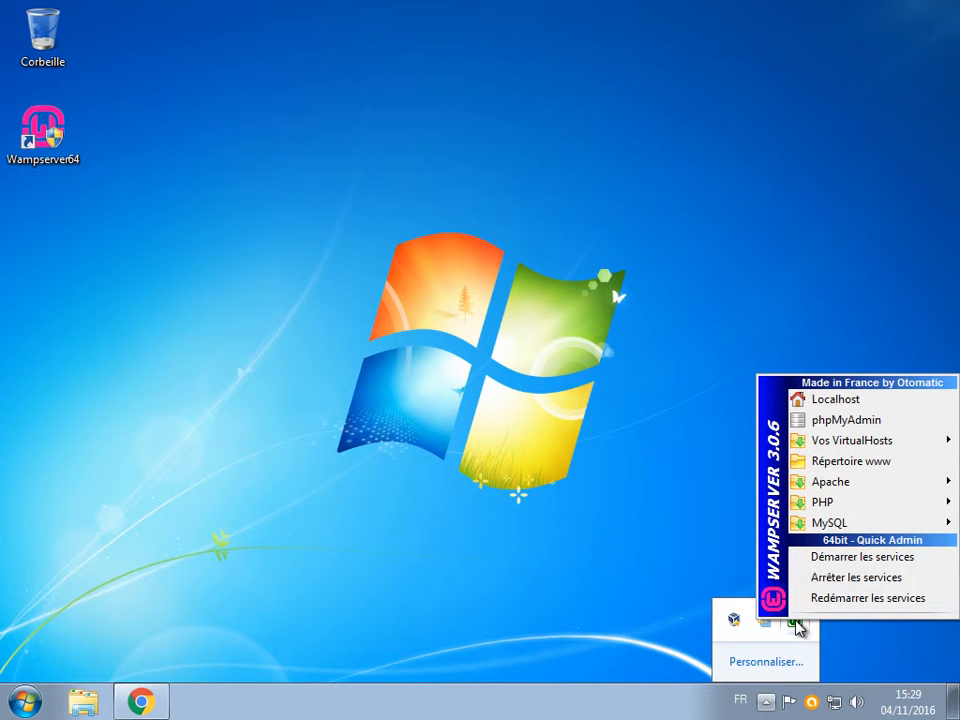
pyautogui.moveTo(795, 514)
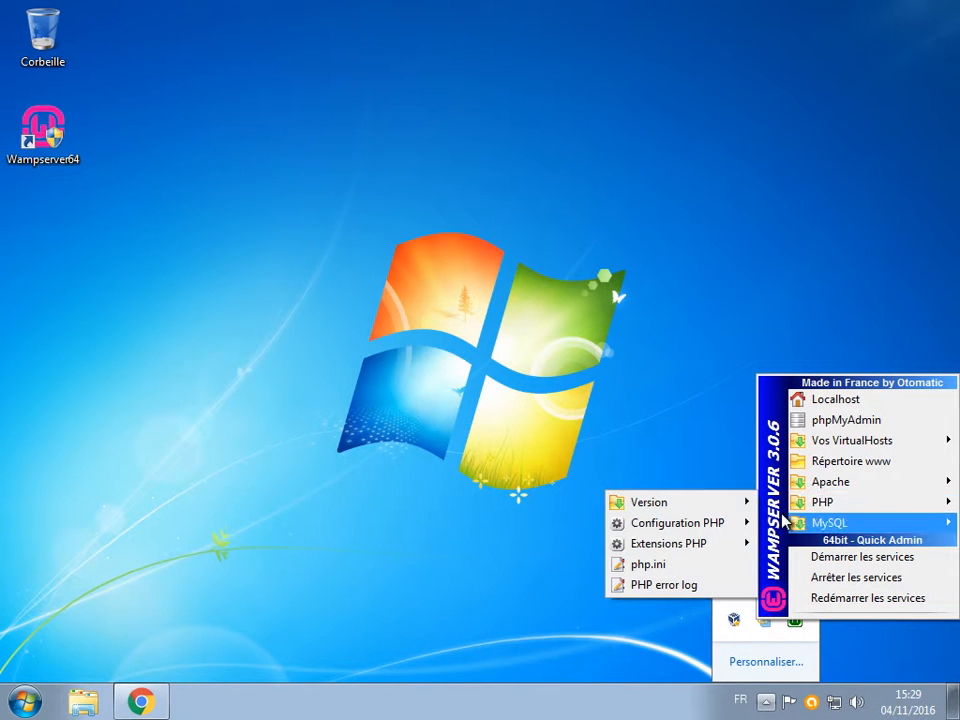
pyautogui.moveTo(731, 507)
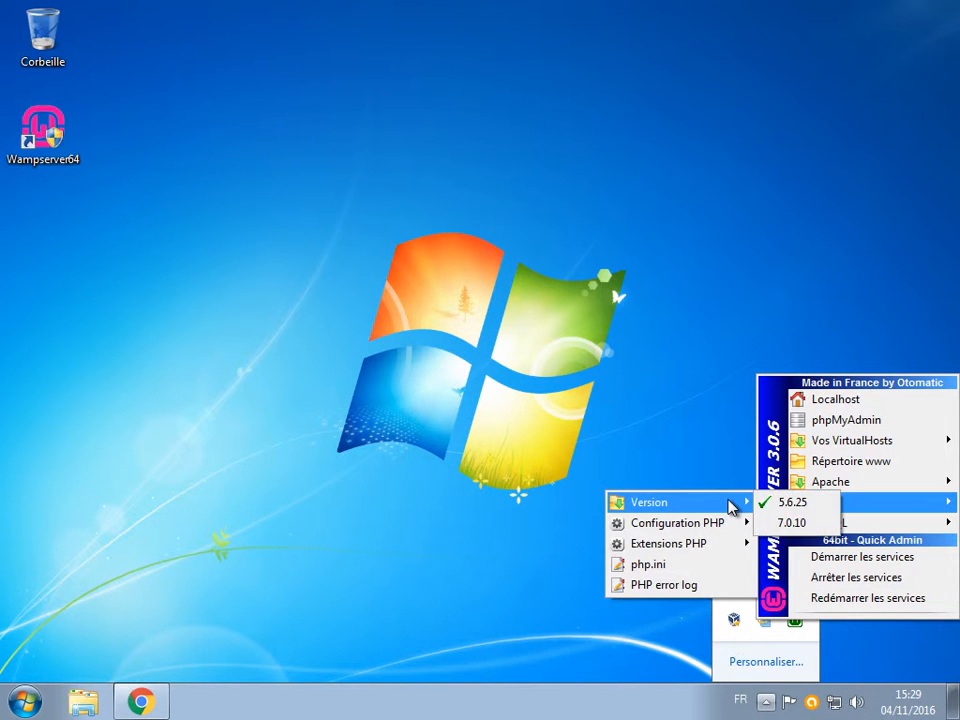
pyautogui.click(808, 530)
pyautogui.click(765, 703)
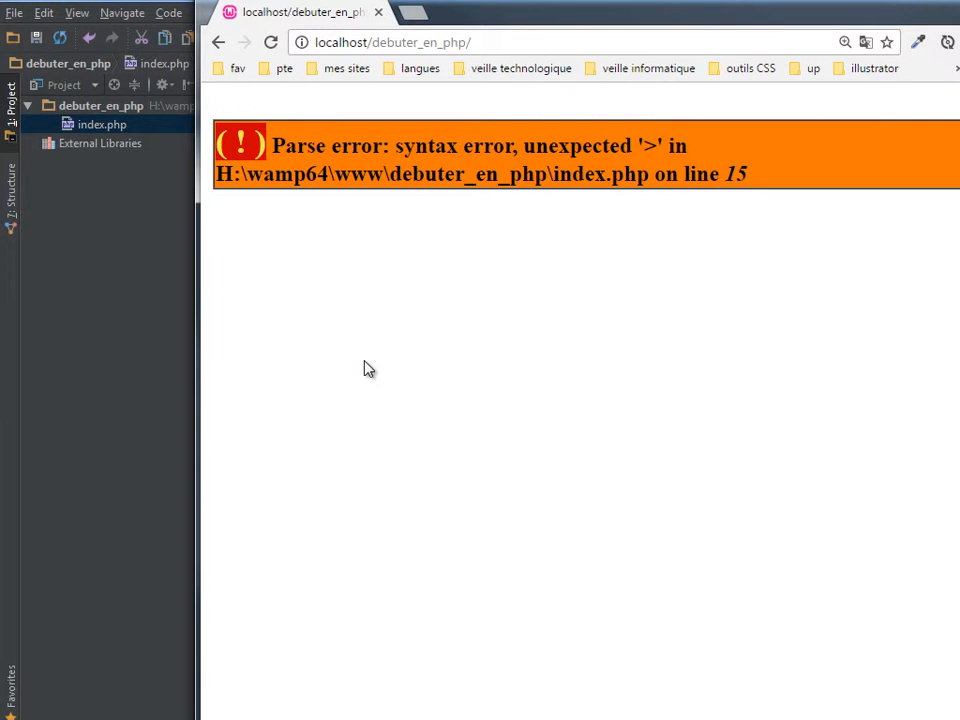
# Reload localhost/debuter_en_php in Chrome, check the dumped value and compare it with the 5<=>6 expression in index.php.
pyautogui.click(270, 44)
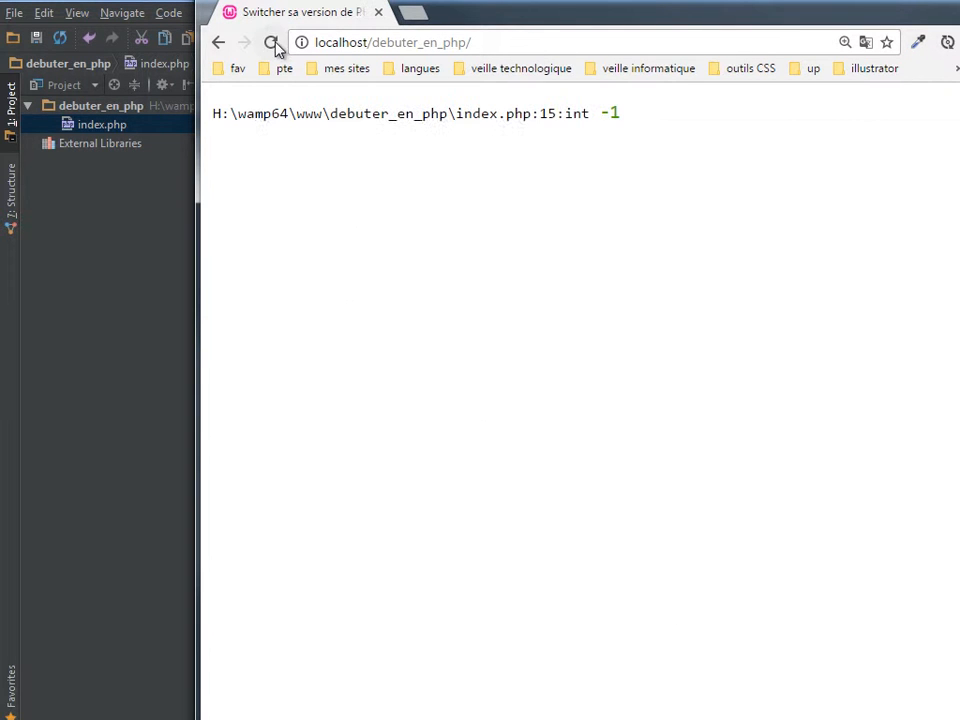
pyautogui.moveTo(599, 112); pyautogui.dragTo(640, 110)
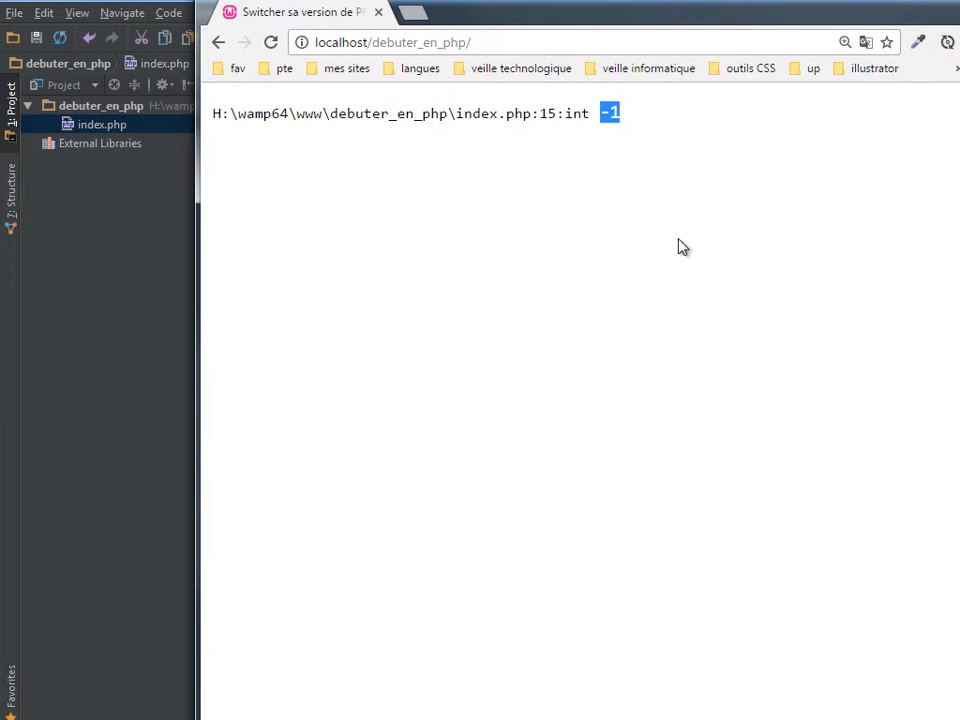
pyautogui.click(157, 453)
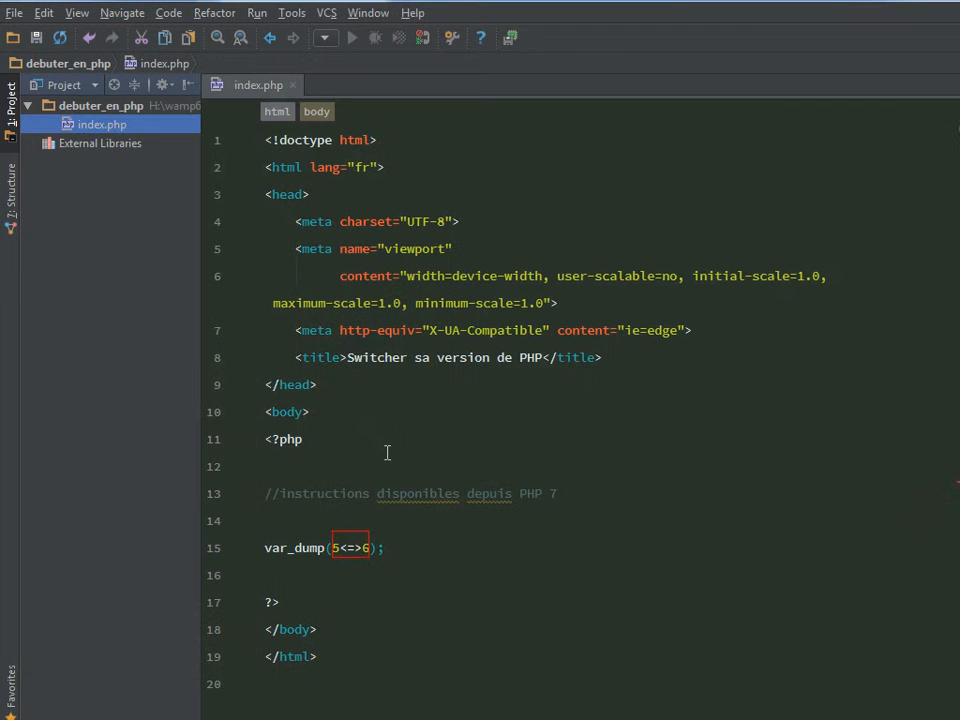
pyautogui.click(334, 548)
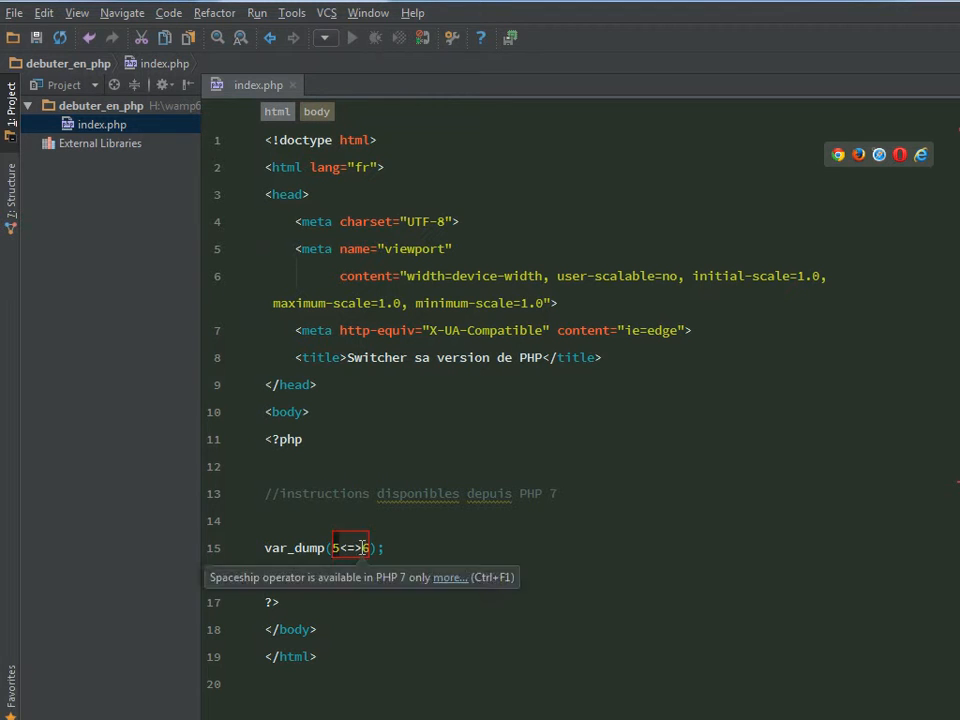
pyautogui.click(376, 541)
pyautogui.moveTo(358, 562)
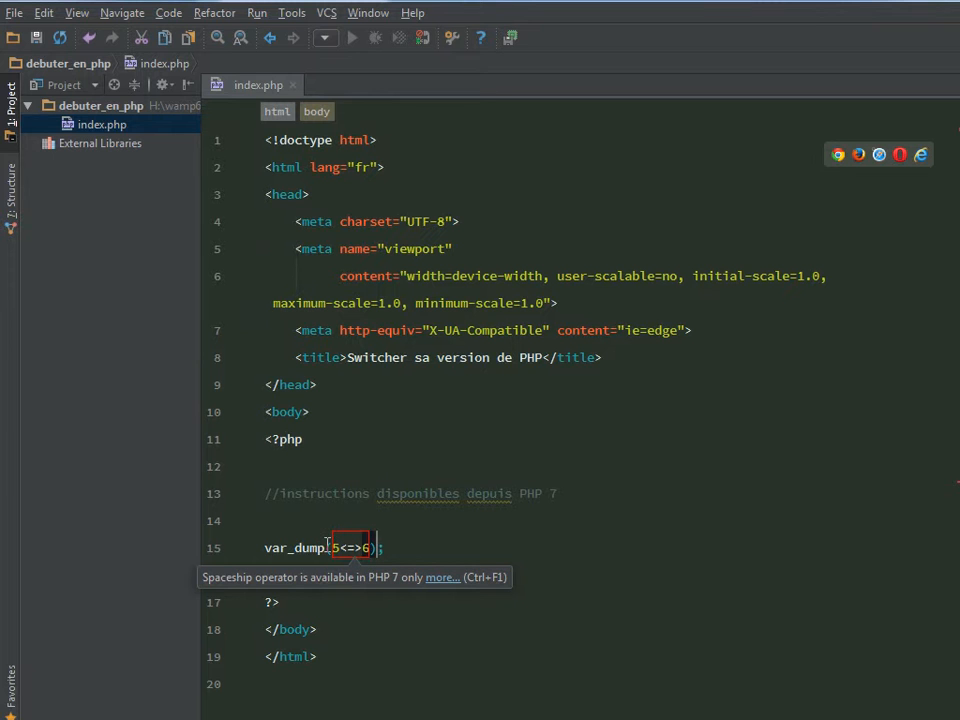
# Switch to Chrome and examine the file path, line number, type and value in the var_dump output.
pyautogui.hotkey('alt', 'Tab')
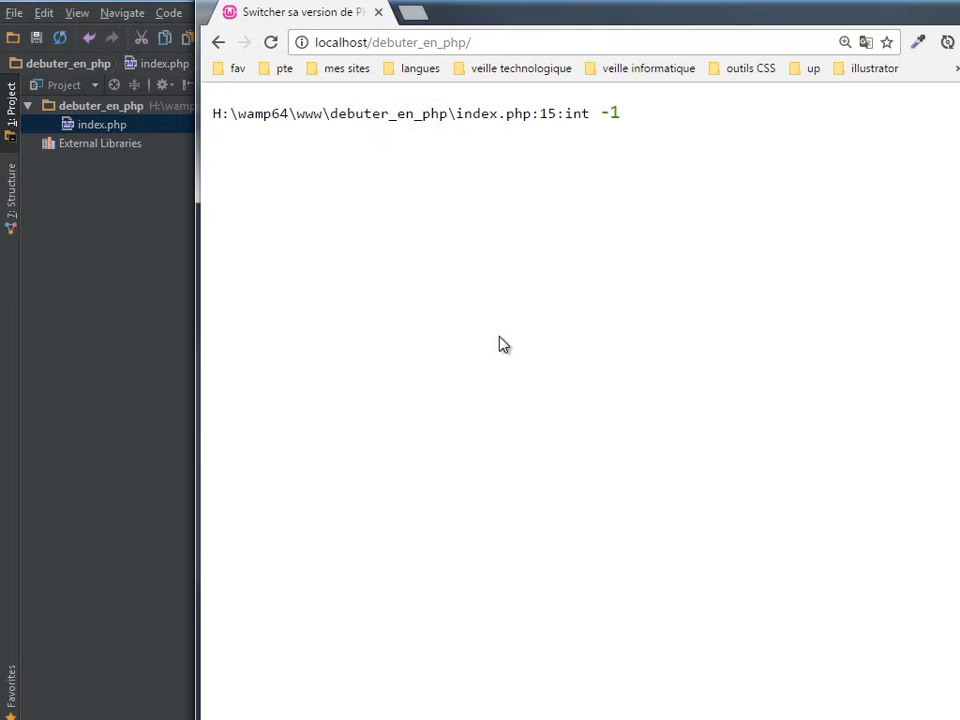
pyautogui.moveTo(567, 113); pyautogui.dragTo(639, 109)
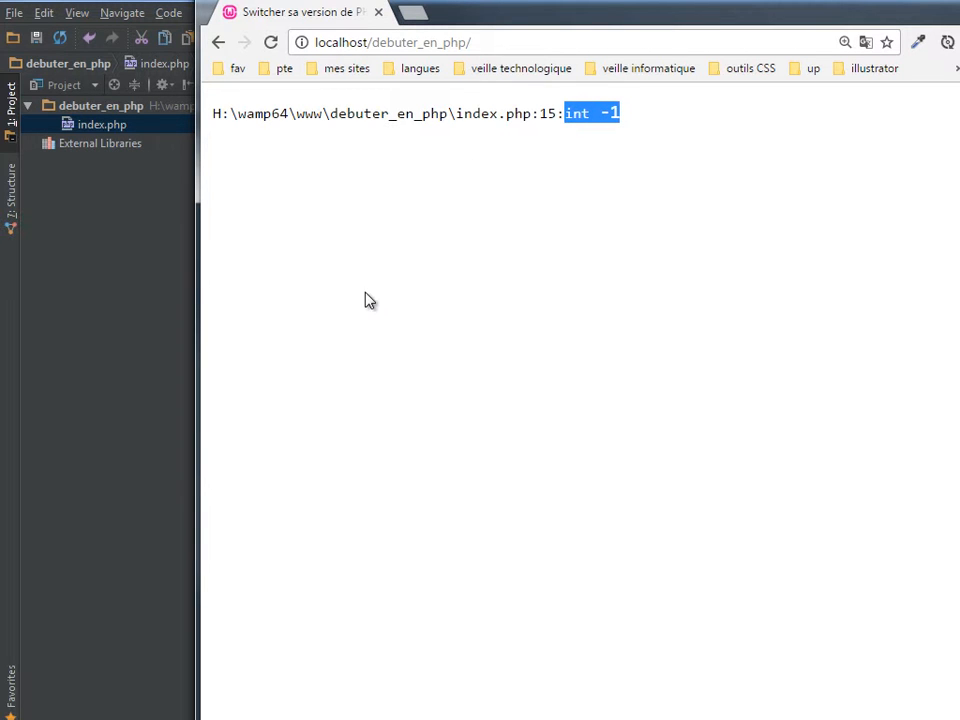
pyautogui.moveTo(215, 113); pyautogui.dragTo(565, 110)
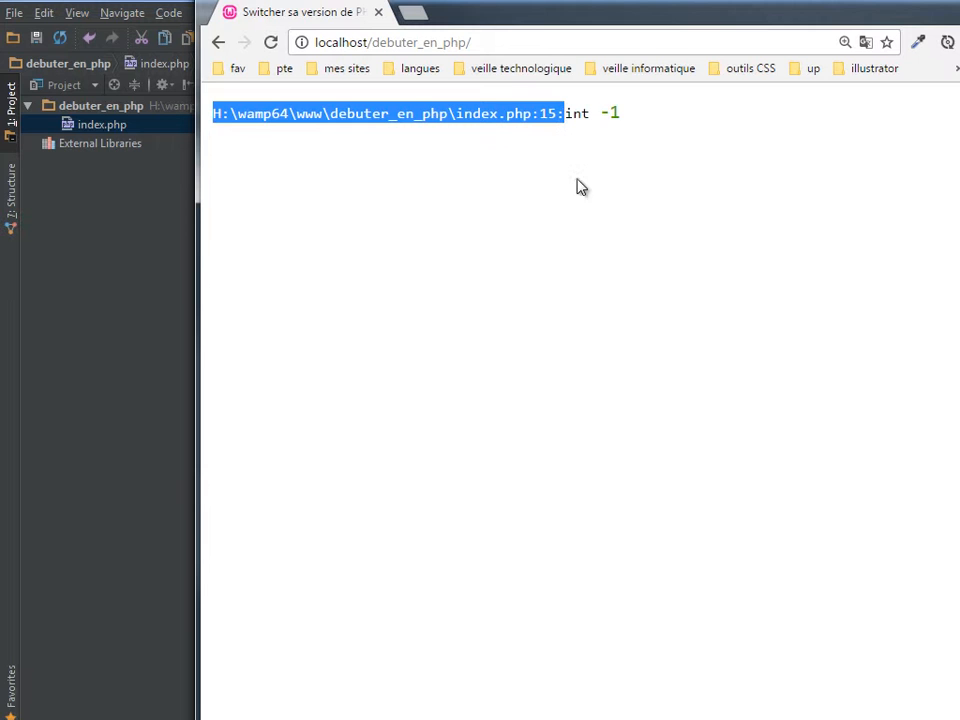
pyautogui.click(636, 115)
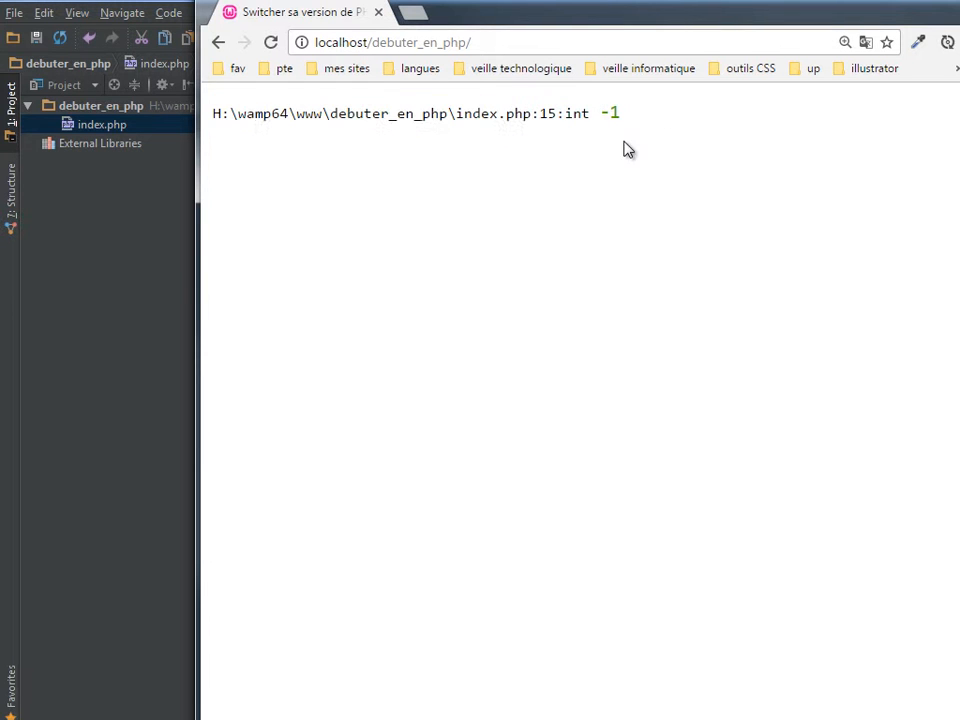
pyautogui.moveTo(563, 113); pyautogui.dragTo(639, 103)
# Return to PhpStorm and add var_dump($varNotIsset ?? 'anything'); below the spaceship dump in index.php.
pyautogui.hotkey('alt', 'Tab')
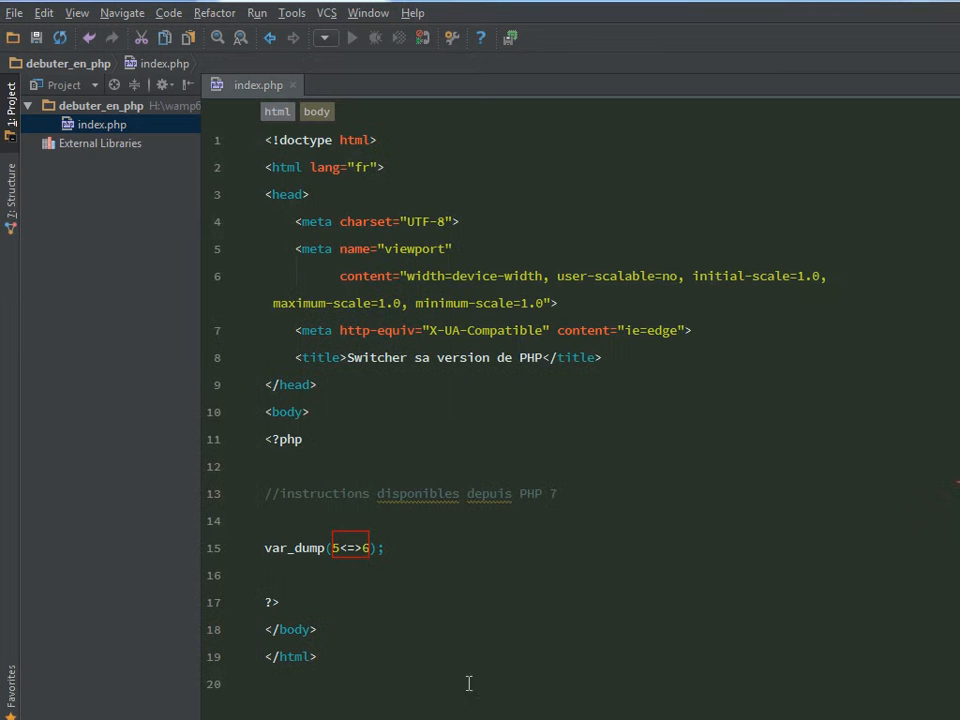
pyautogui.write("var_dump($varNotIsset ?? 'anything');")
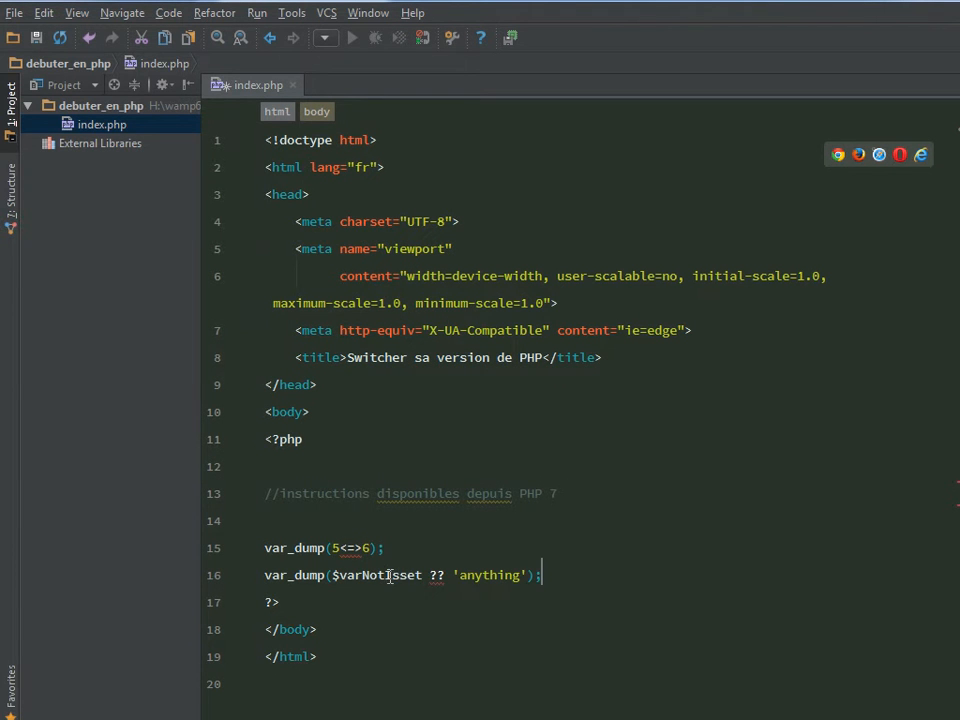
pyautogui.click(442, 576)
pyautogui.click(561, 574)
# Switch to Chrome, reload the page and check the output of the null coalescing dump.
pyautogui.hotkey('alt', 'Tab')
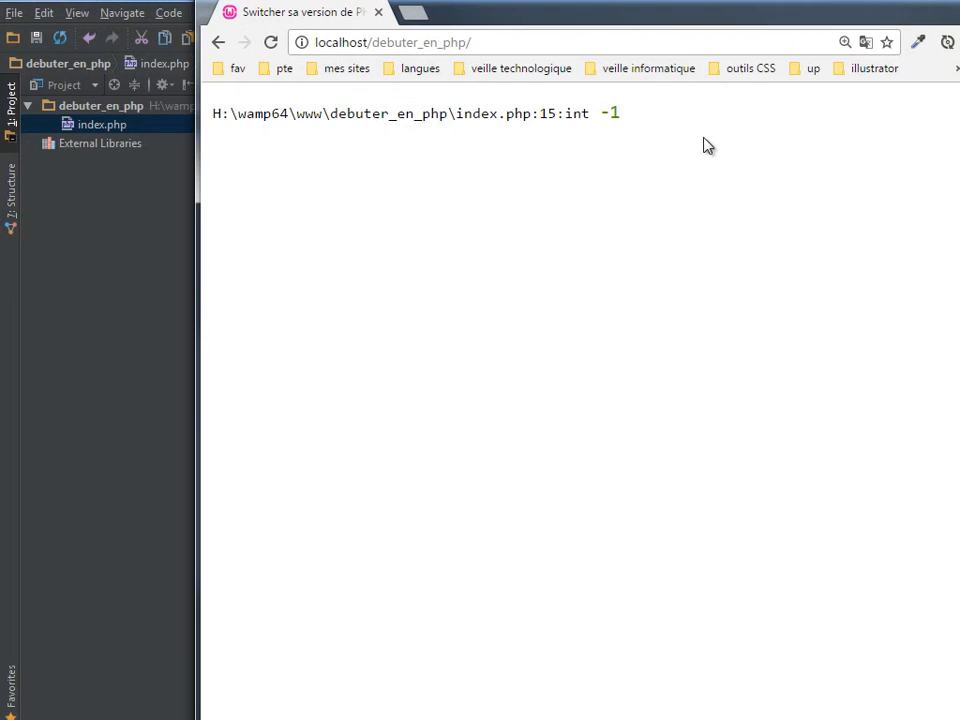
pyautogui.click(270, 42)
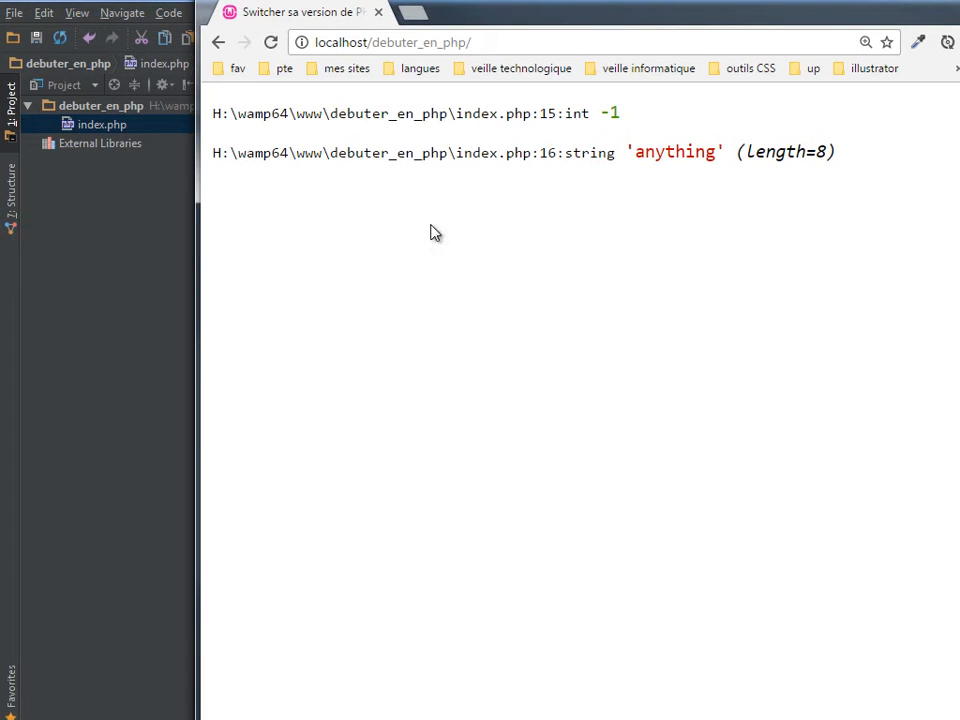
pyautogui.doubleClick(675, 152)
# Compare $varNotIsset and its fallback 'anything' on line 16 of index.php with the string dumped in Chrome.
pyautogui.click(124, 558)
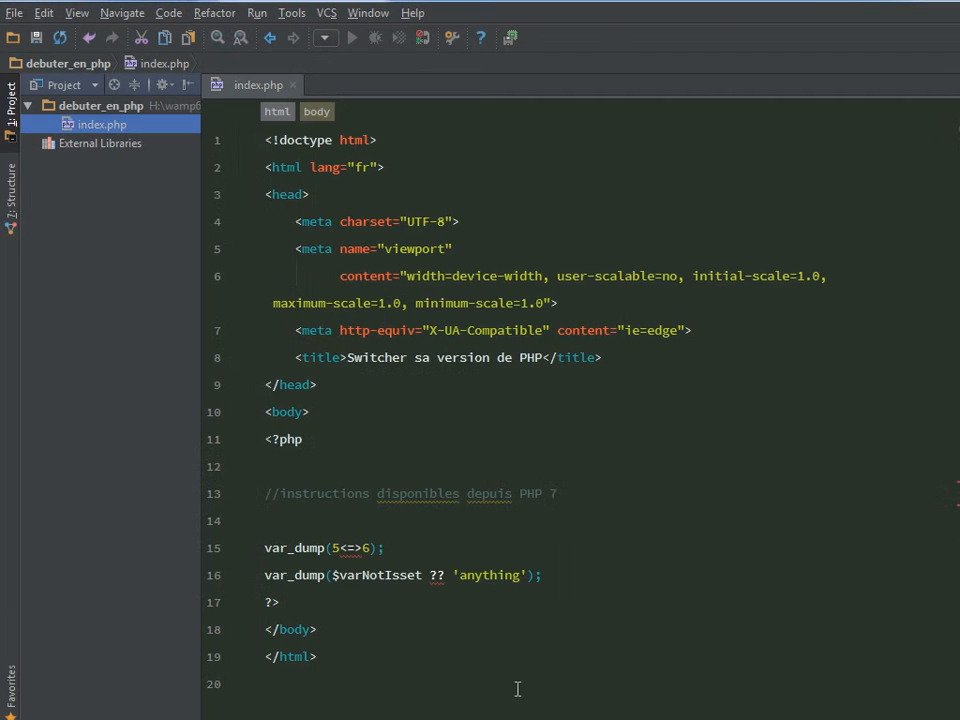
pyautogui.click(389, 577)
pyautogui.doubleClick(484, 574)
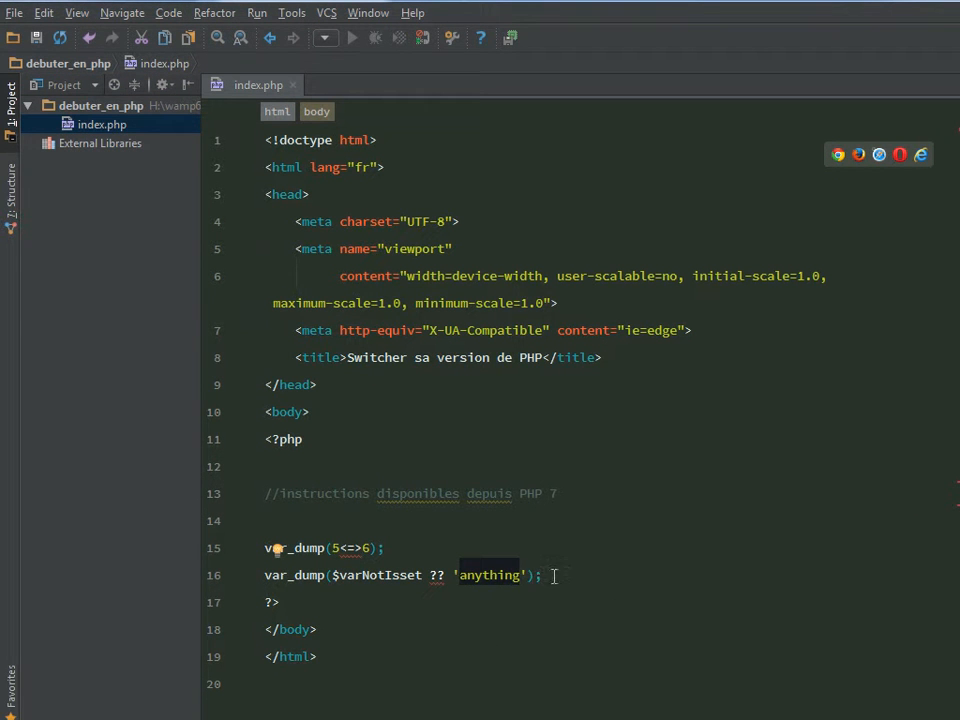
pyautogui.hotkey('alt', 'Tab')
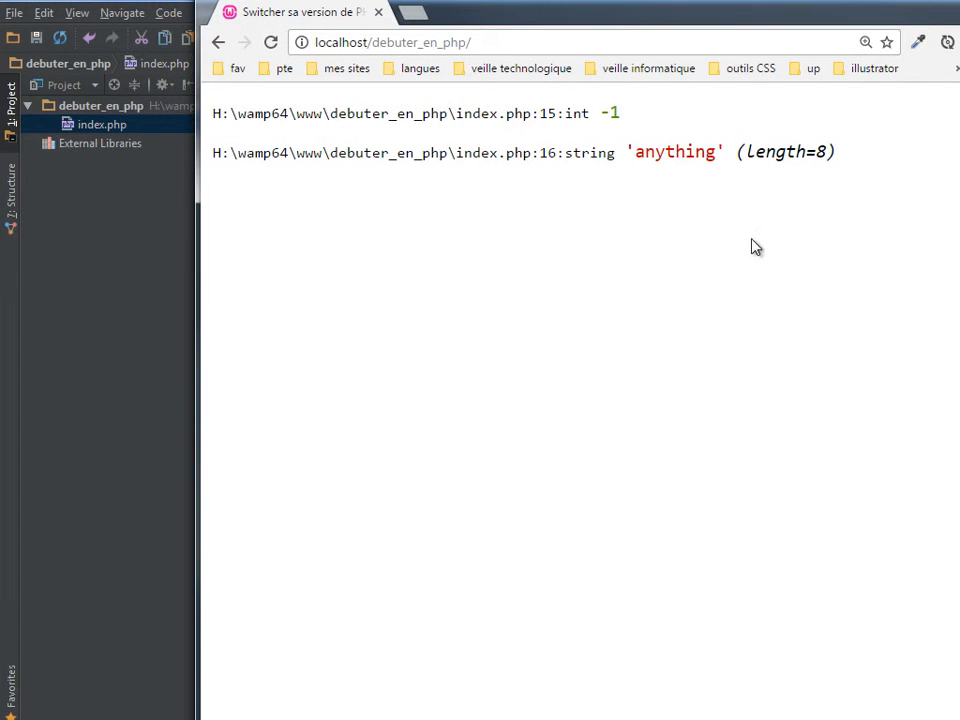
pyautogui.doubleClick(676, 152)
# Return to PhpStorm and declare an empty class Foo below the var_dump lines, separated by a blank line.
pyautogui.hotkey('alt', 'Tab')
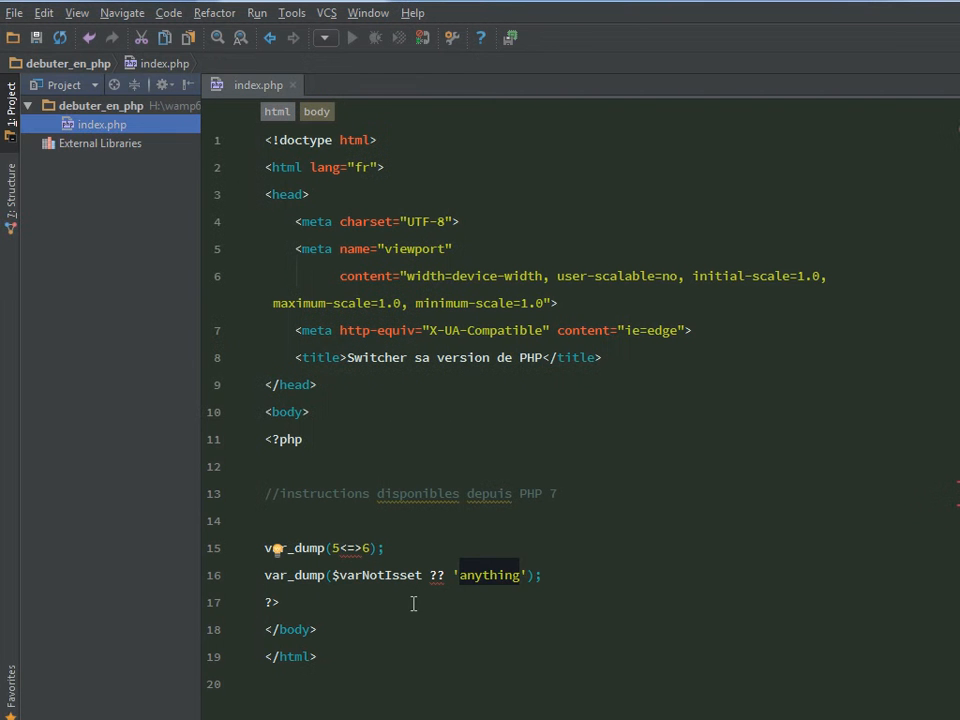
pyautogui.press('Return')
pyautogui.press('Return')
pyautogui.press('Return')
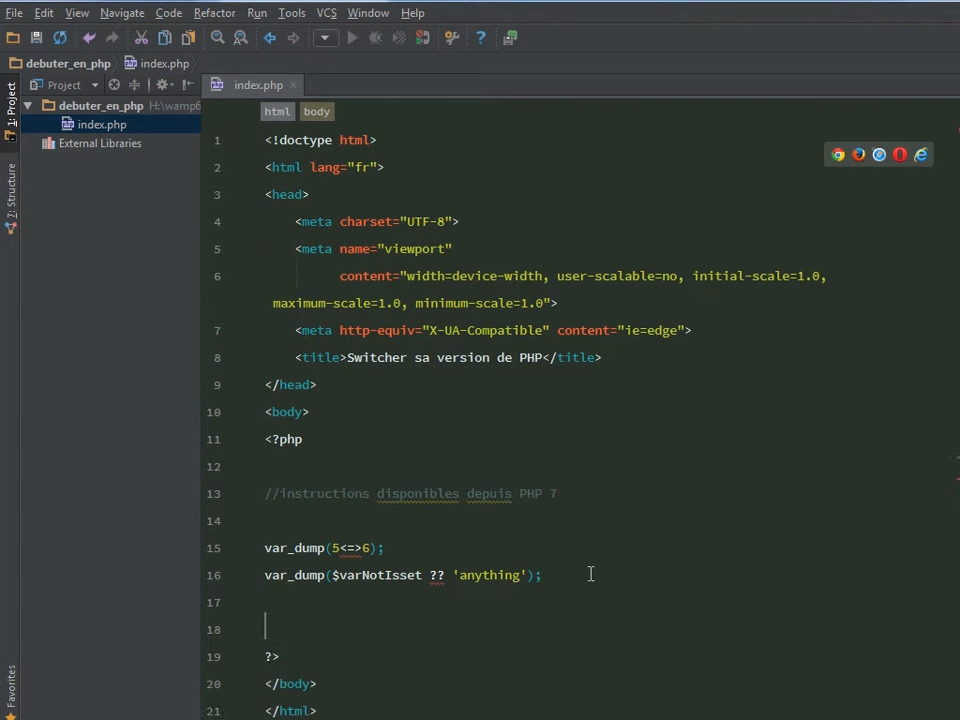
pyautogui.press('Up')
pyautogui.write('cmass')
pyautogui.press('BackSpace')
pyautogui.press('BackSpace')
pyautogui.press('BackSpace')
pyautogui.press('BackSpace')
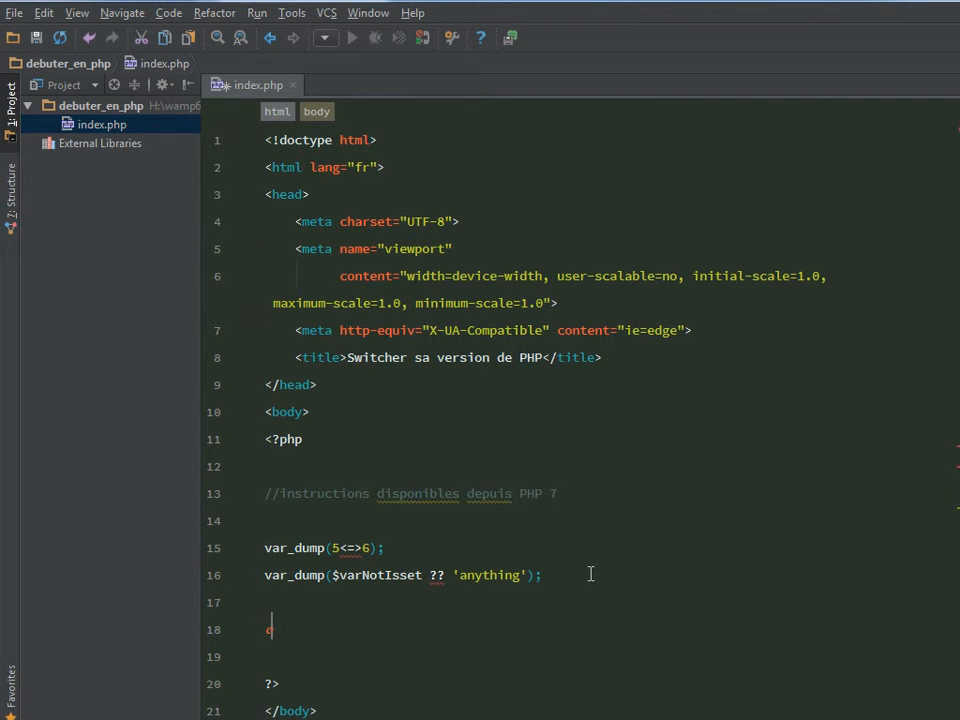
pyautogui.write('lass  Foo{')
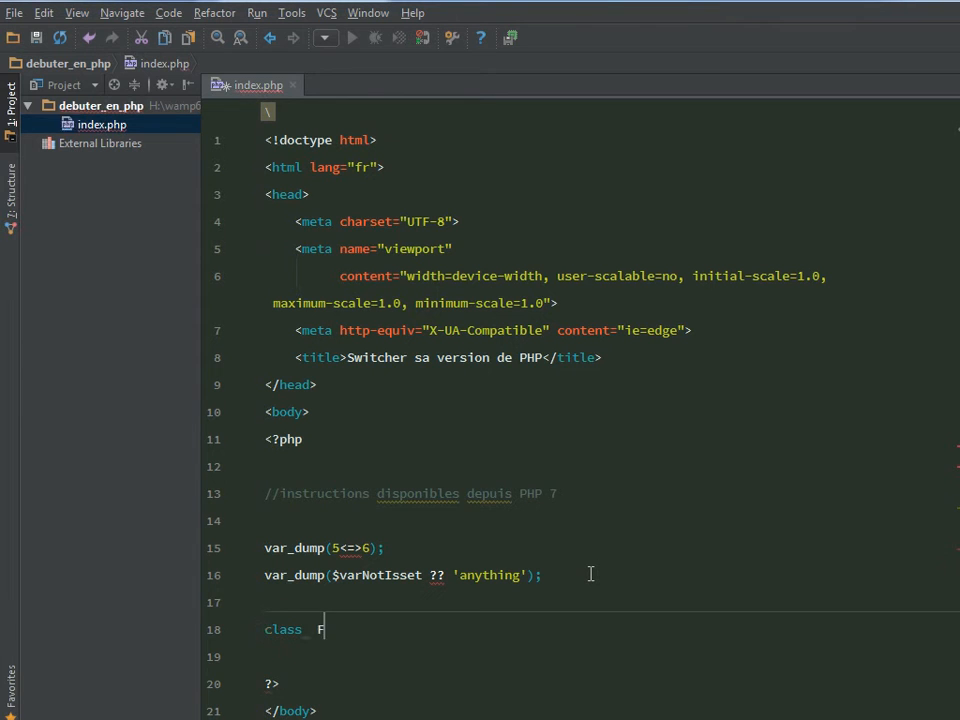
pyautogui.press('Return')
pyautogui.press('Return')
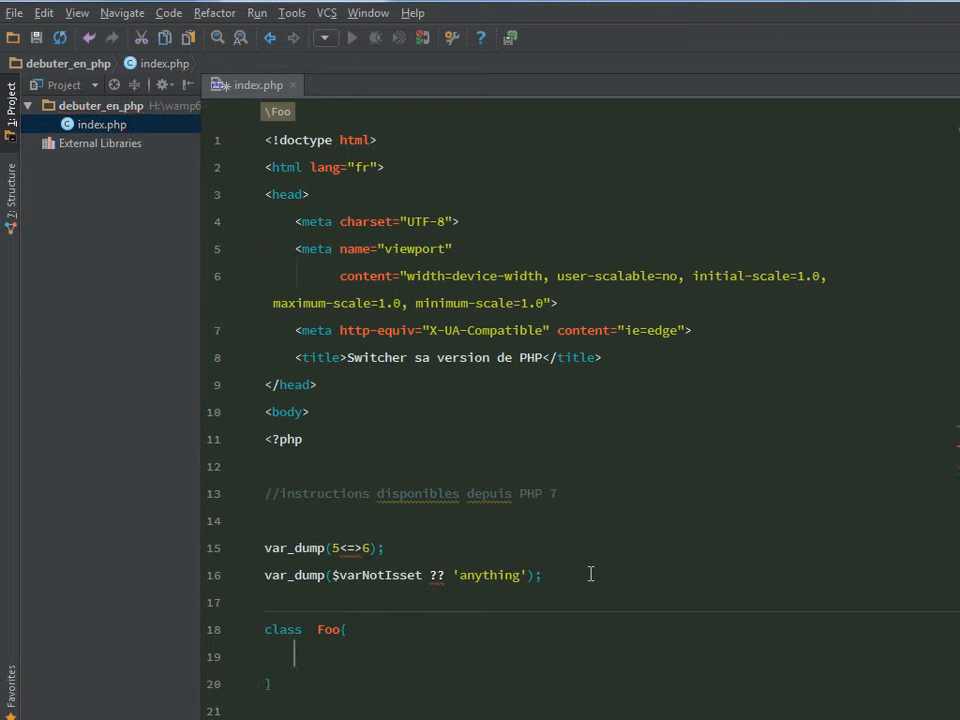
# Declare private const MA_CONSTANTE = 10; inside class Foo.
pyautogui.press('Up')
pyautogui.write('pr')
pyautogui.press('Return')
pyautogui.write('const MA_CONS')
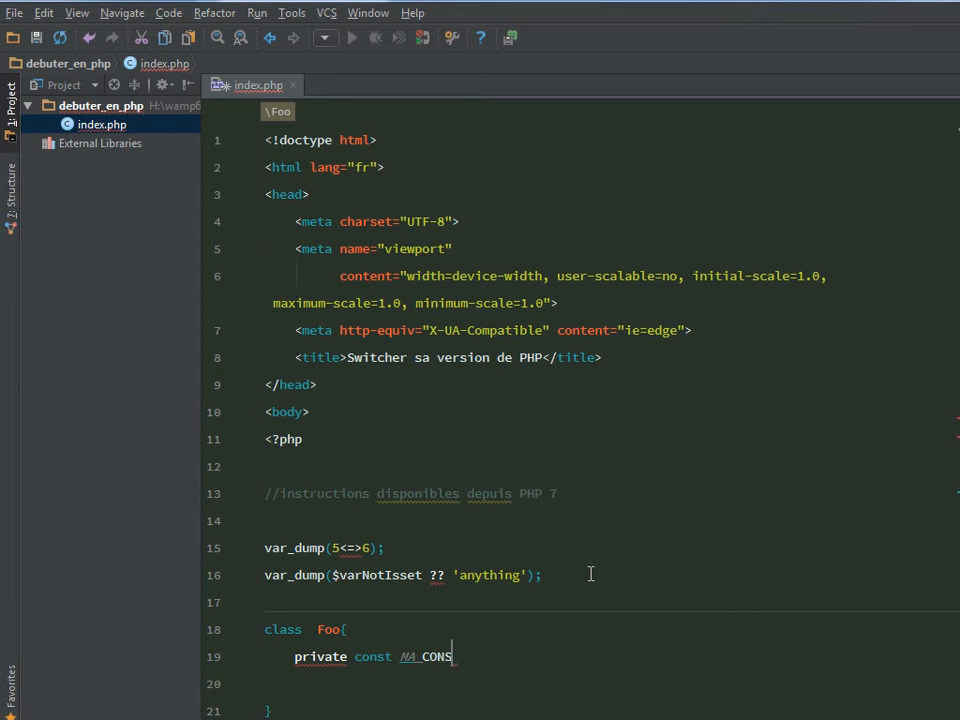
pyautogui.write('TANTE = 10;')
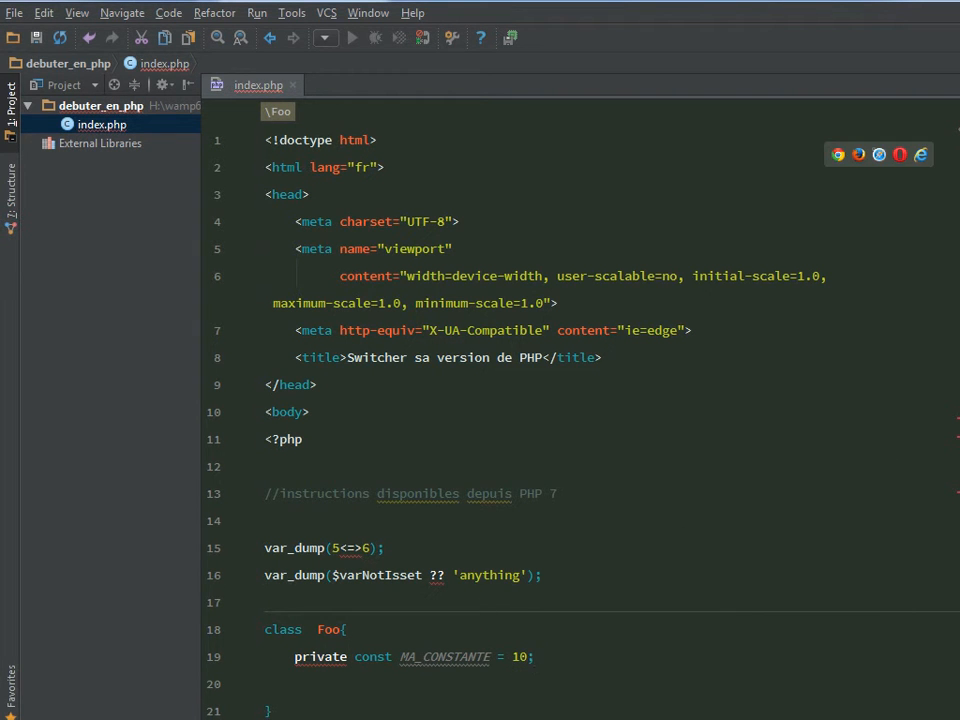
# Reload the page in Chrome, read the output for the private constant, and return to its declaration in PhpStorm.
pyautogui.hotkey('alt', 'Tab')
pyautogui.click(270, 42)
pyautogui.moveTo(352, 145); pyautogui.dragTo(800, 175)
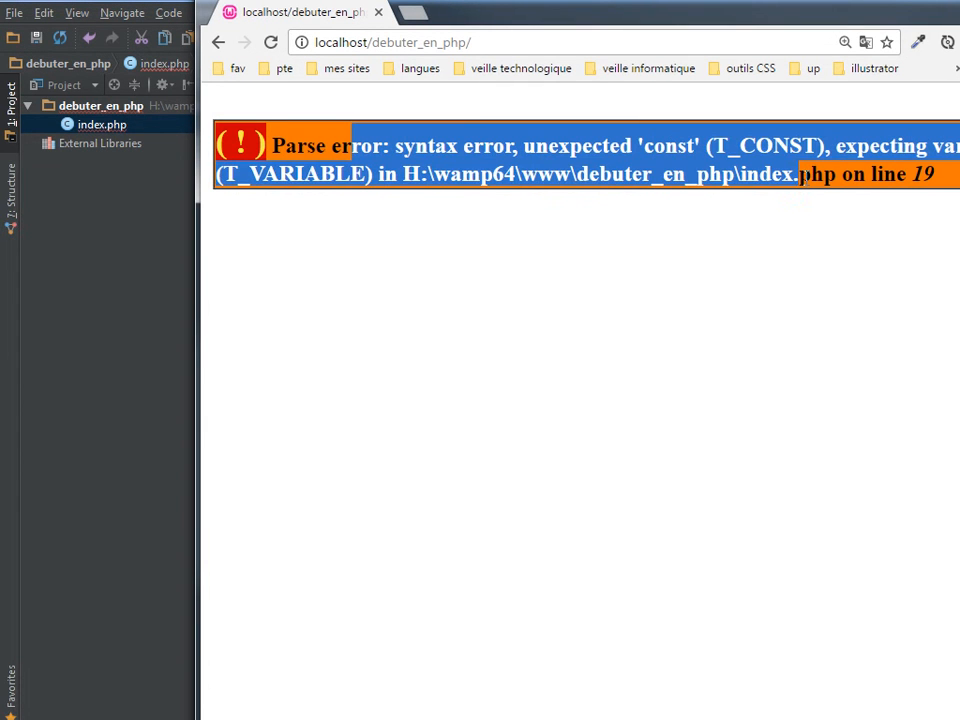
pyautogui.click(116, 551)
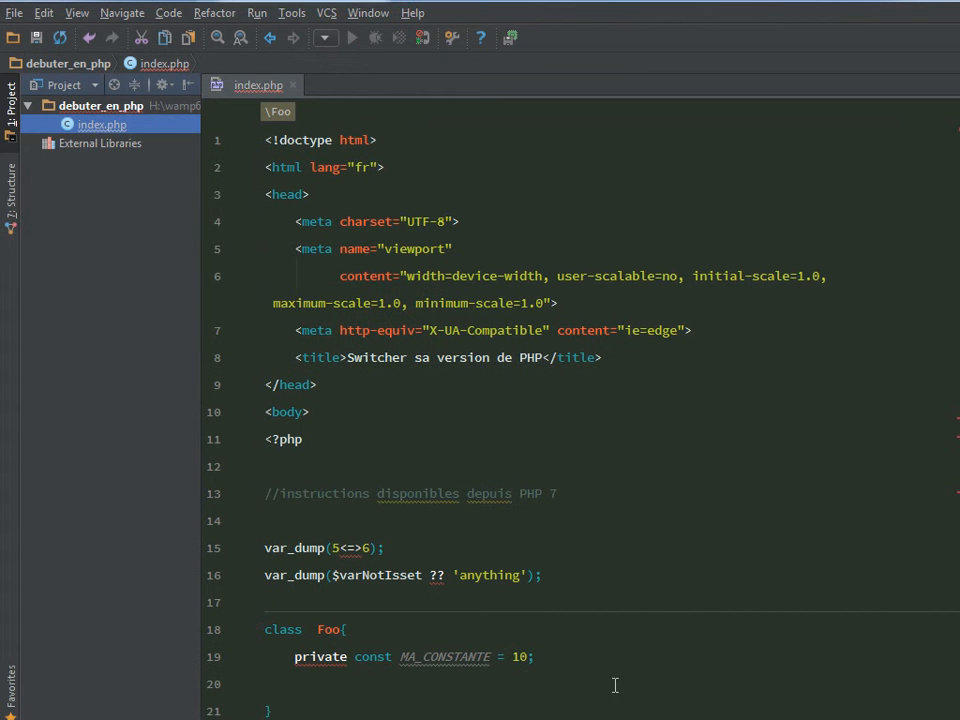
pyautogui.click(573, 653)
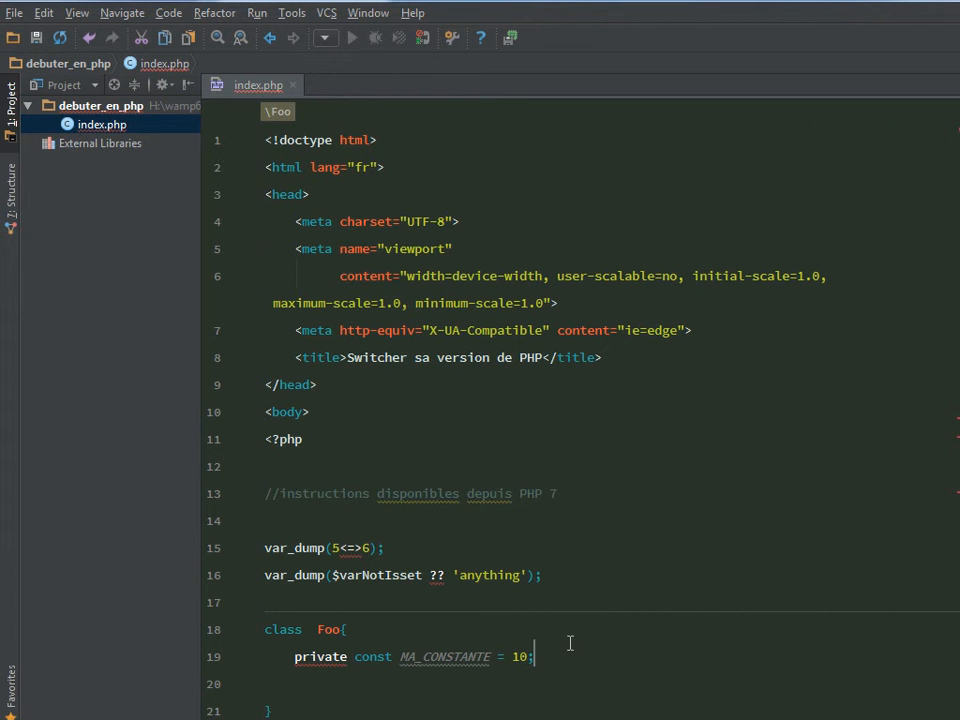
# Find the project's PHP settings by searching for PHP, set the language level to 7, and recheck the var_dump operators on lines 15 and 16.
pyautogui.click(14, 13)
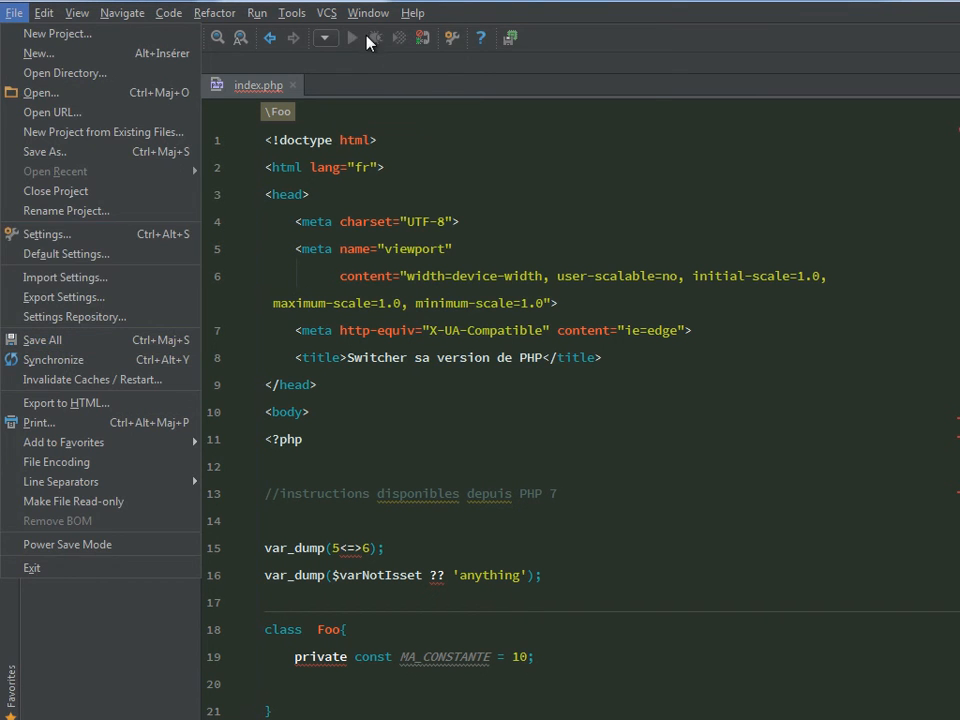
pyautogui.click(427, 13)
pyautogui.moveTo(13, 13)
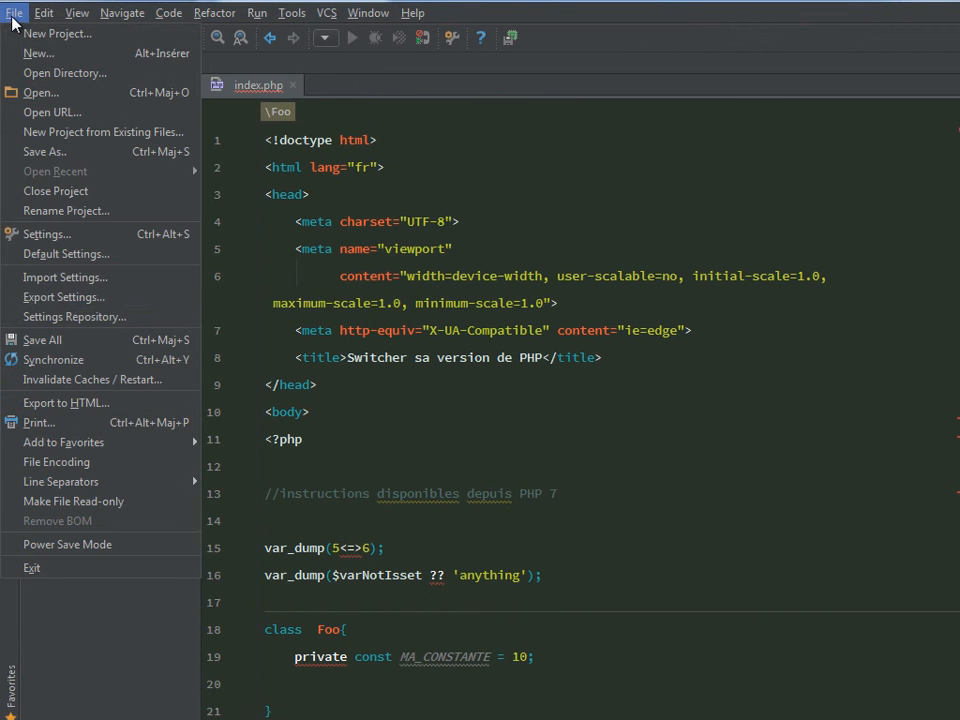
pyautogui.click(64, 243)
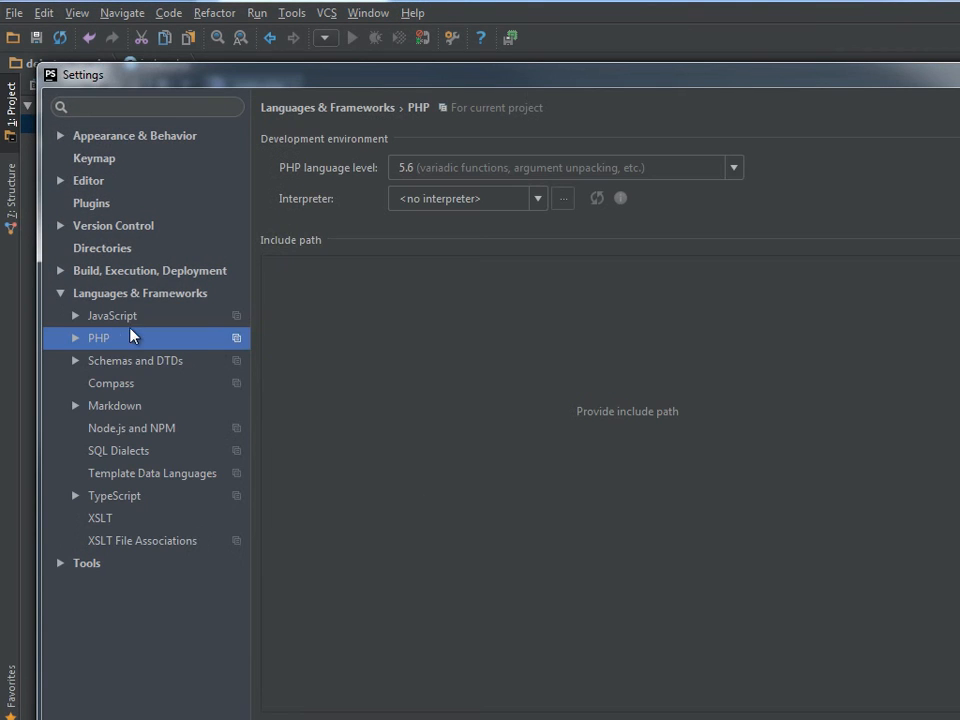
pyautogui.click(127, 103)
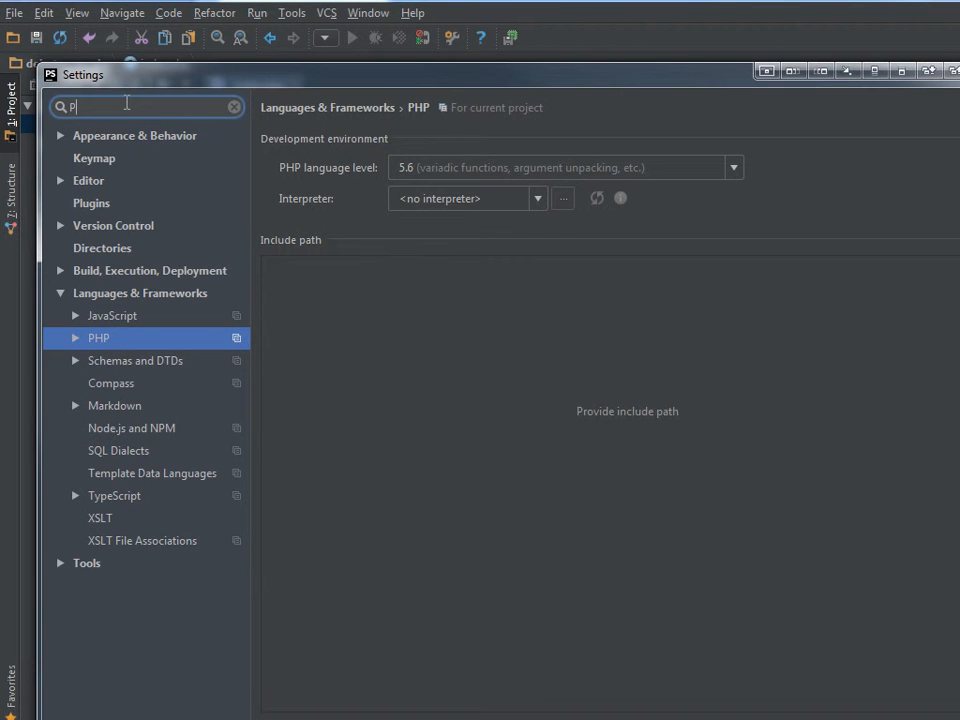
pyautogui.write('PHP')
pyautogui.click(121, 428)
pyautogui.click(763, 167)
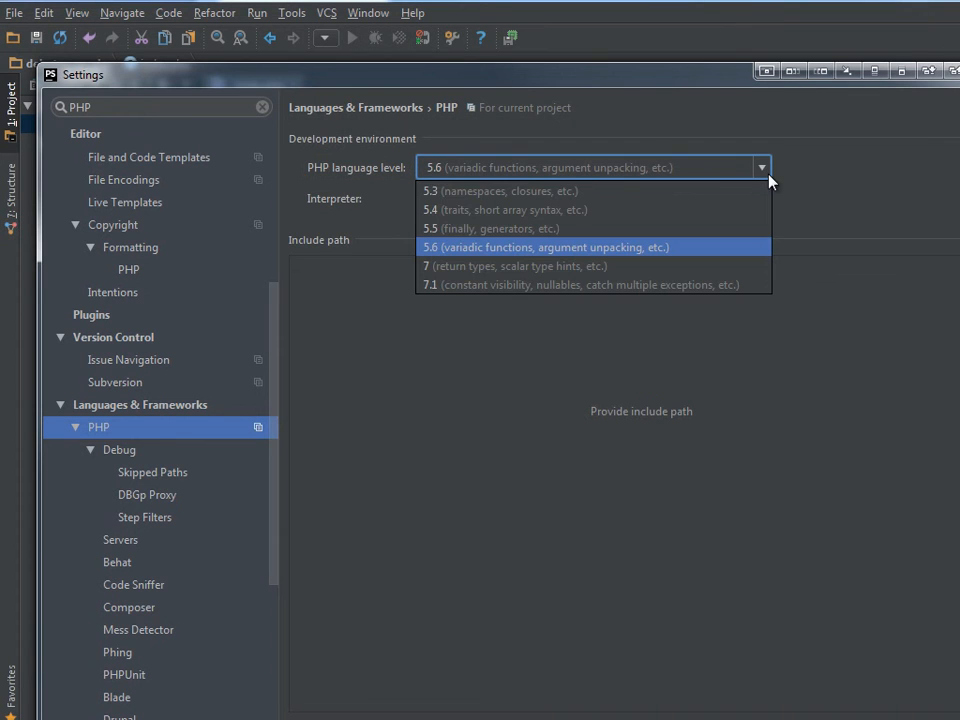
pyautogui.click(463, 267)
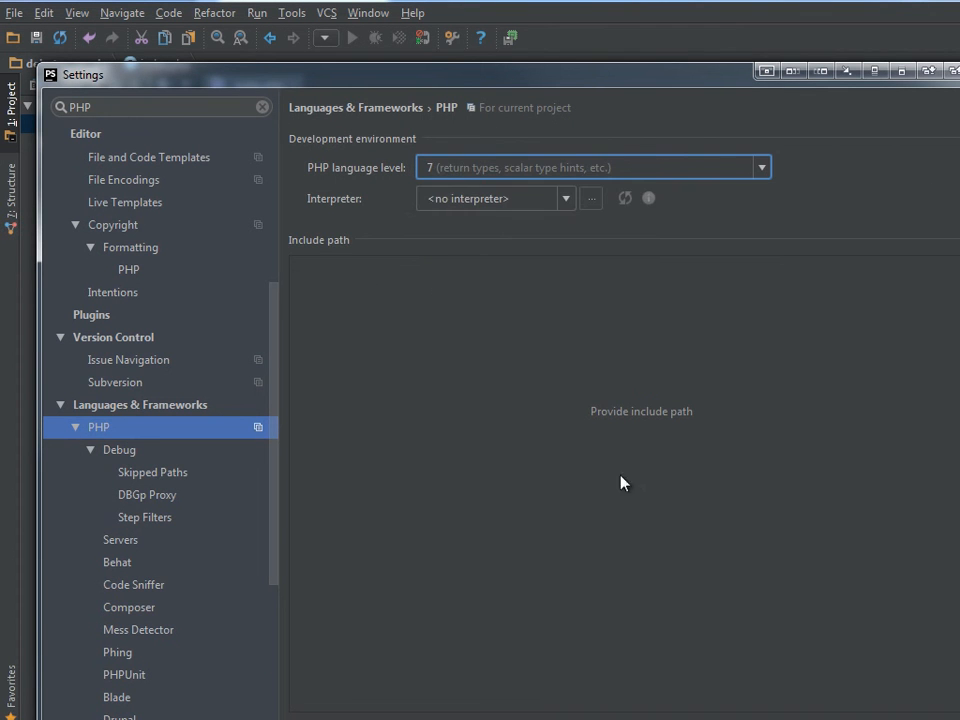
pyautogui.press('Return')
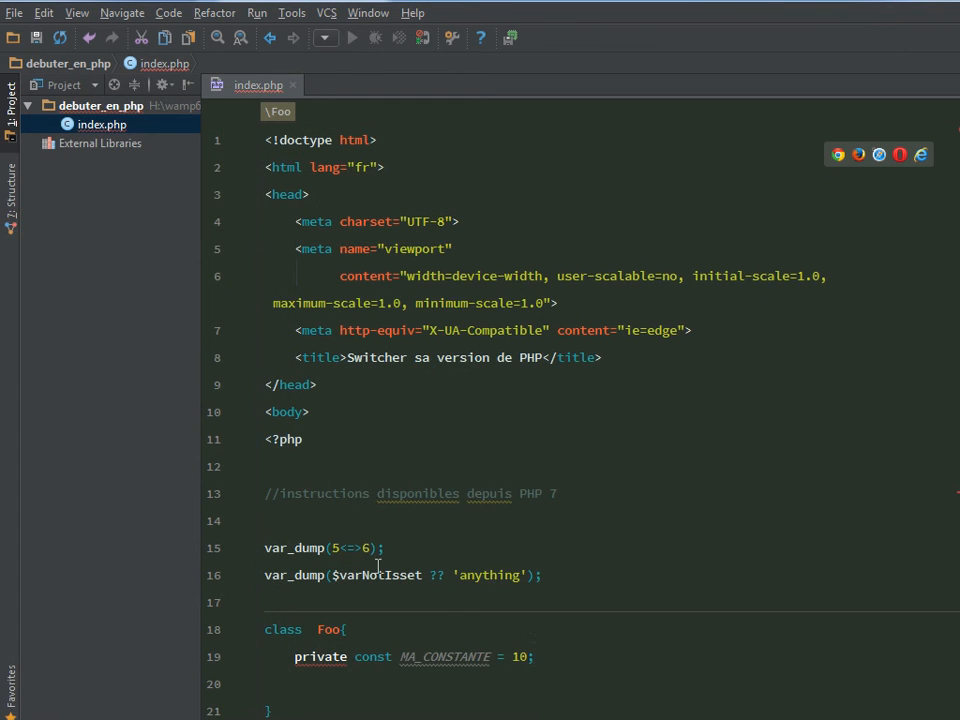
pyautogui.scroll(-2, 395, 529)
pyautogui.moveTo(333, 385); pyautogui.dragTo(527, 412)
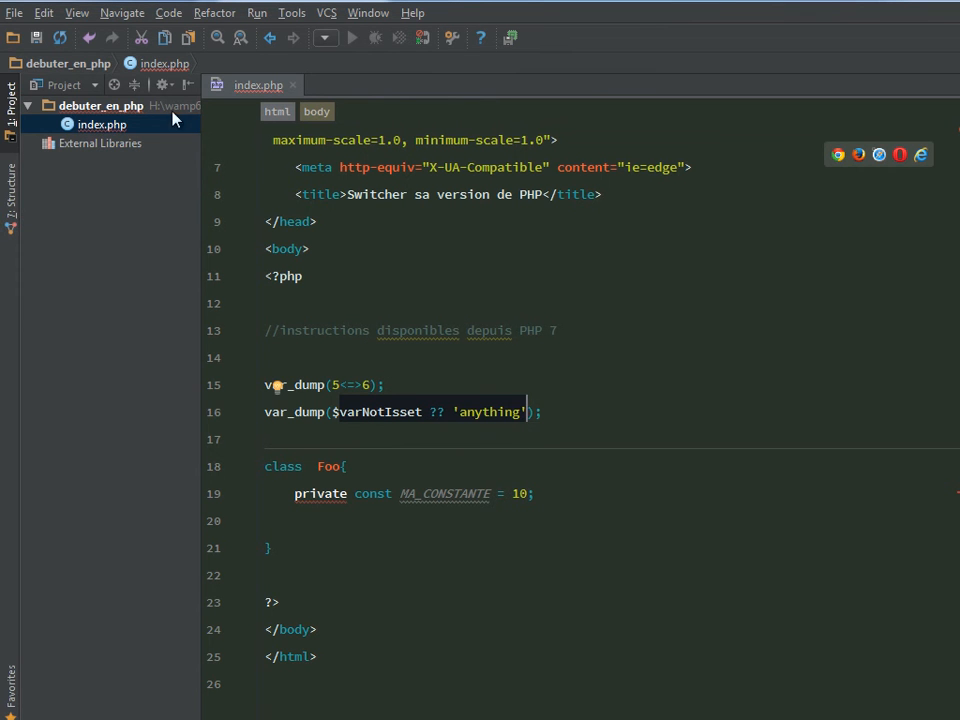
# Set the project's PHP language level back to 5.6 in the settings and apply it.
pyautogui.click(15, 13)
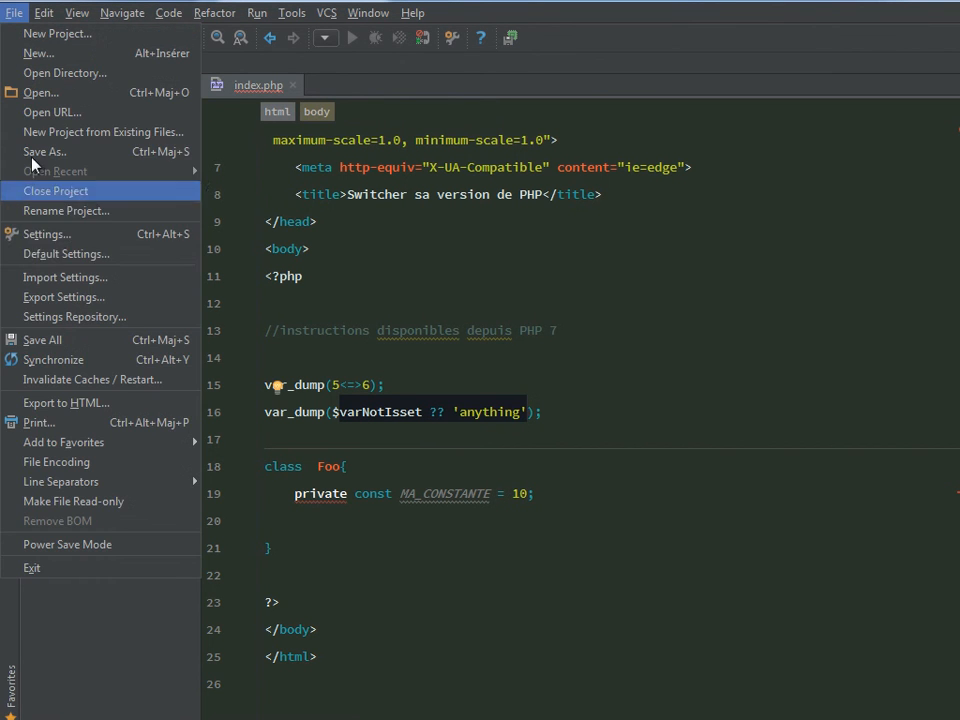
pyautogui.click(50, 236)
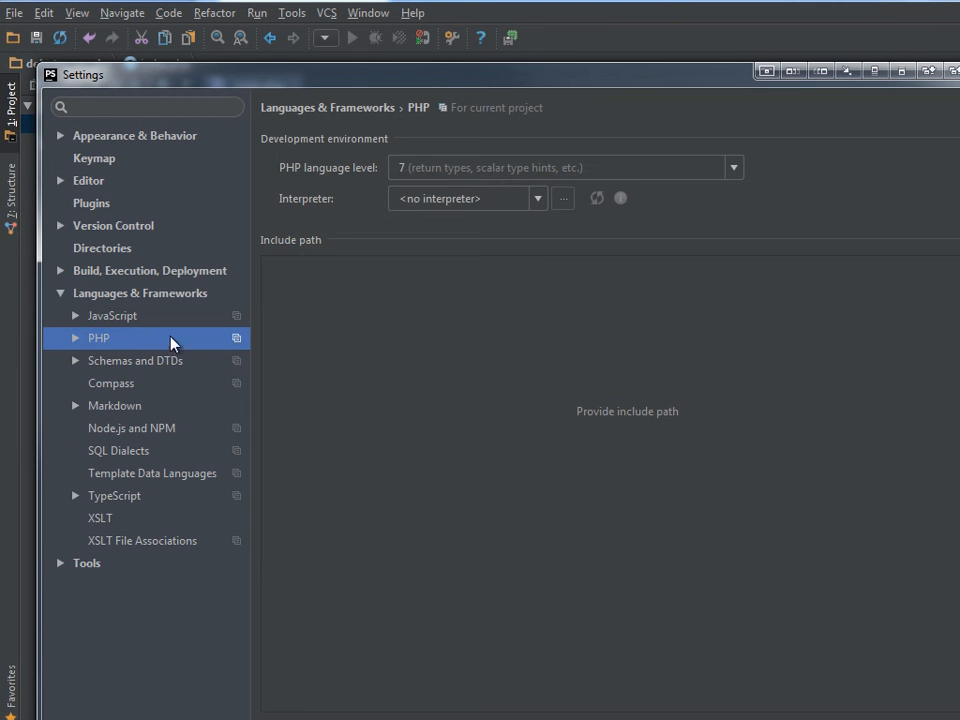
pyautogui.click(736, 170)
pyautogui.click(434, 250)
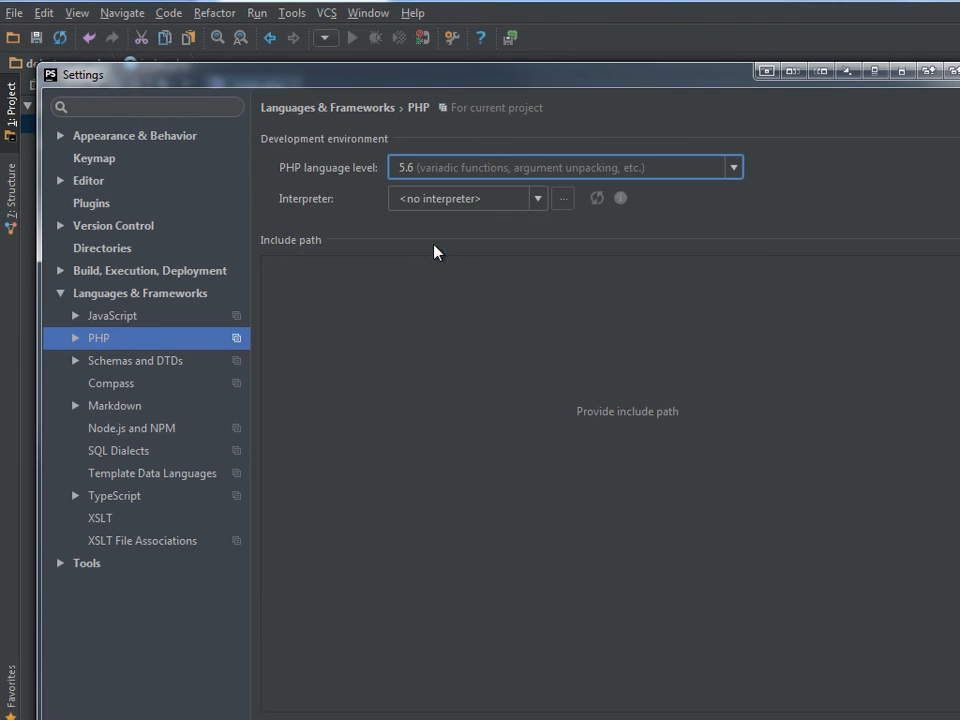
pyautogui.click(782, 714)
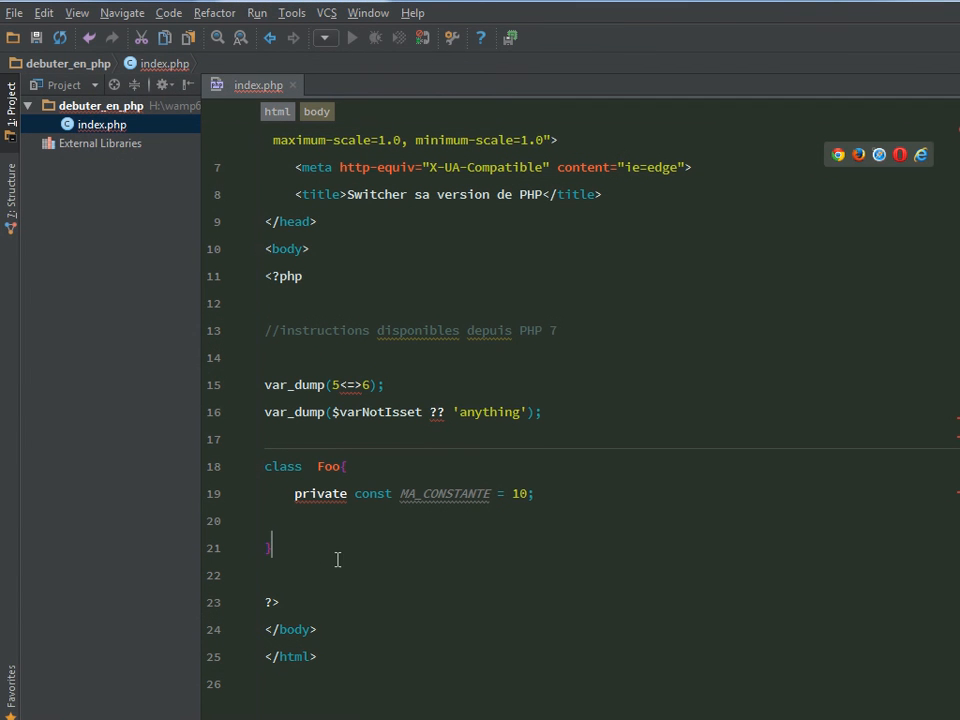
# Examine the editor's syntax marking of the ?? operator on line 16 and return to the end of class Foo.
pyautogui.click(432, 413)
pyautogui.click(588, 411)
pyautogui.click(372, 550)
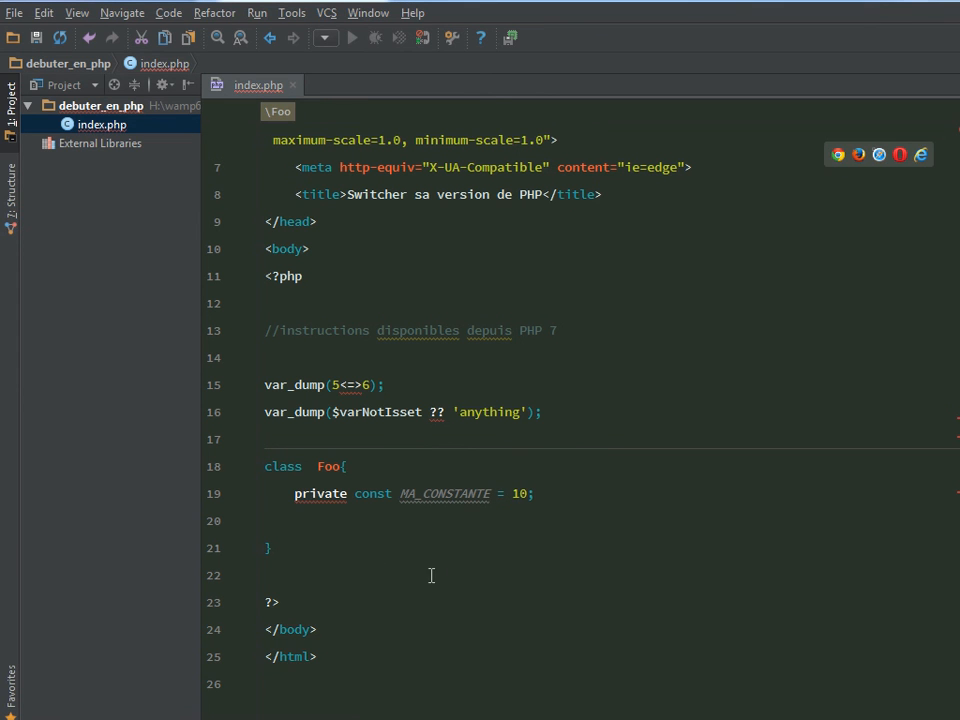